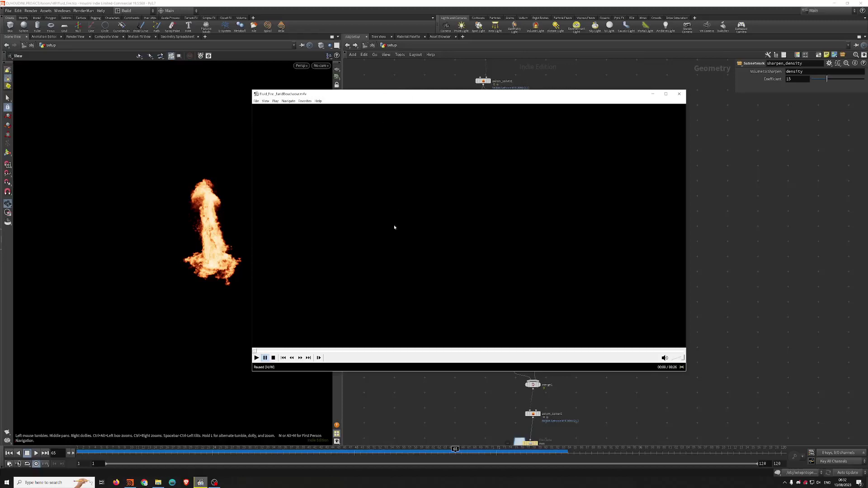
Play the fire effect preview video to its end and minimize the player window.
left_click(395, 227)
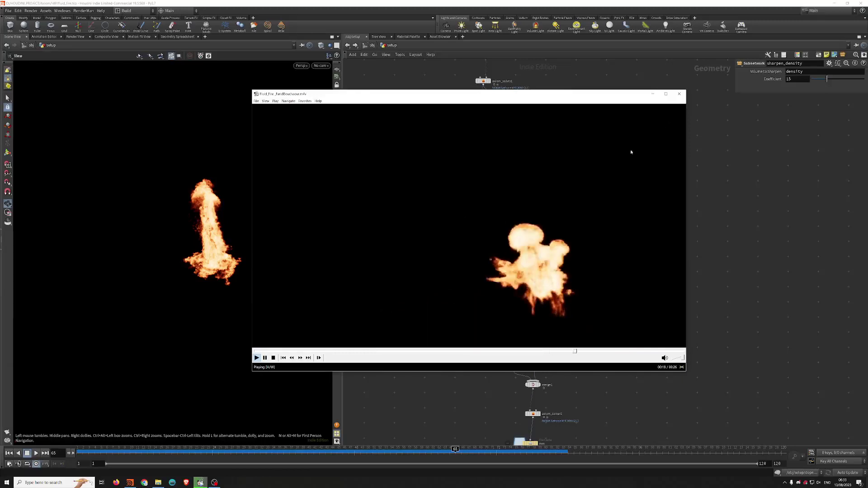
key("space")
key("space")
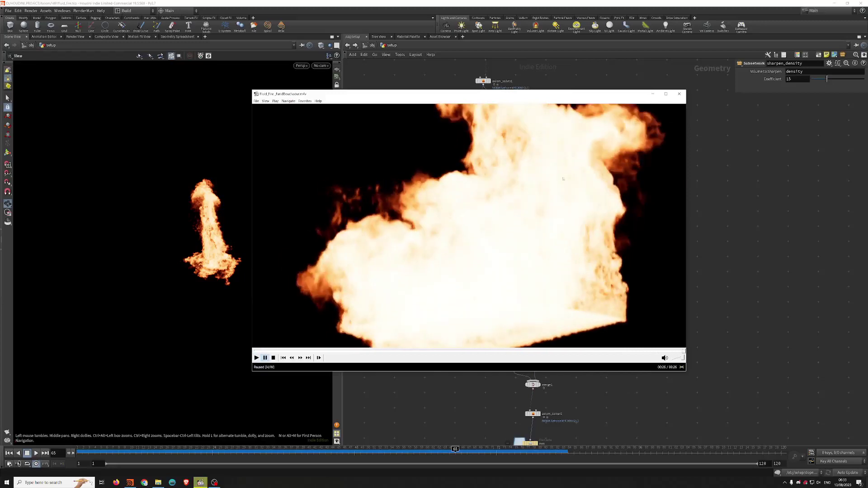
left_click(653, 95)
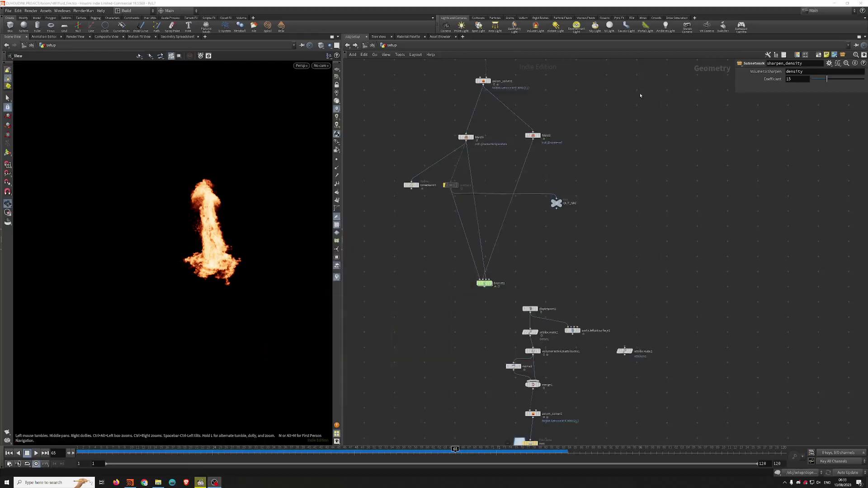
Select the axiom_sourceShape1 node at the start of the network and display the source shape in the viewport.
scroll(651, 383, "down", 3)
middle_click_drag(473, 192, 459, 213)
middle_click_drag(557, 173, 522, 198)
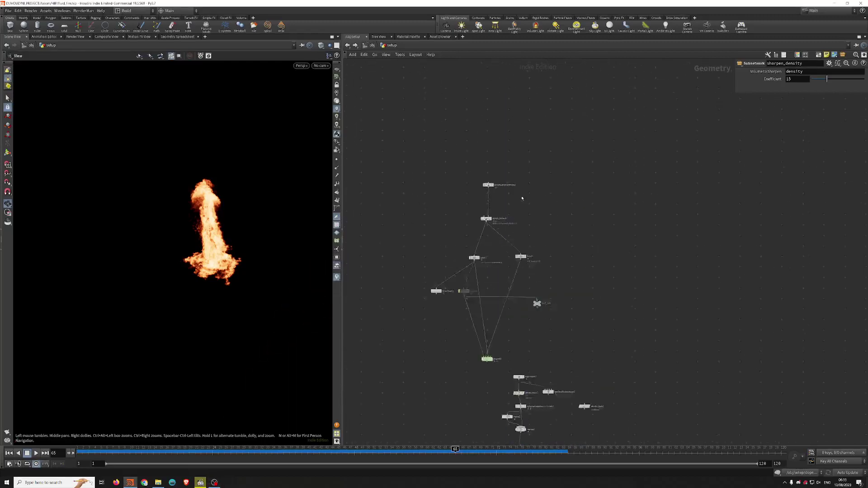
scroll(522, 198, "up", 1)
left_click_drag(443, 160, 494, 183)
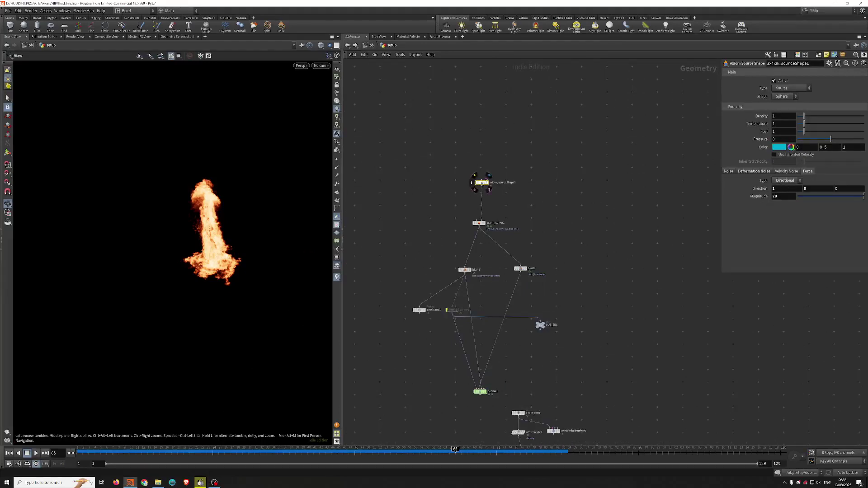
left_click(489, 178)
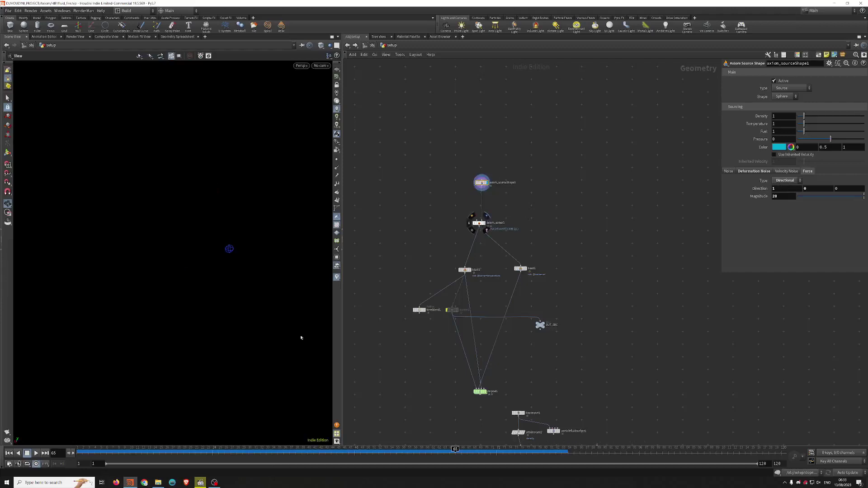
Display the axiom_solver1 result and play the smoke simulation from frame 1, stopping at frame 48.
left_click(485, 223)
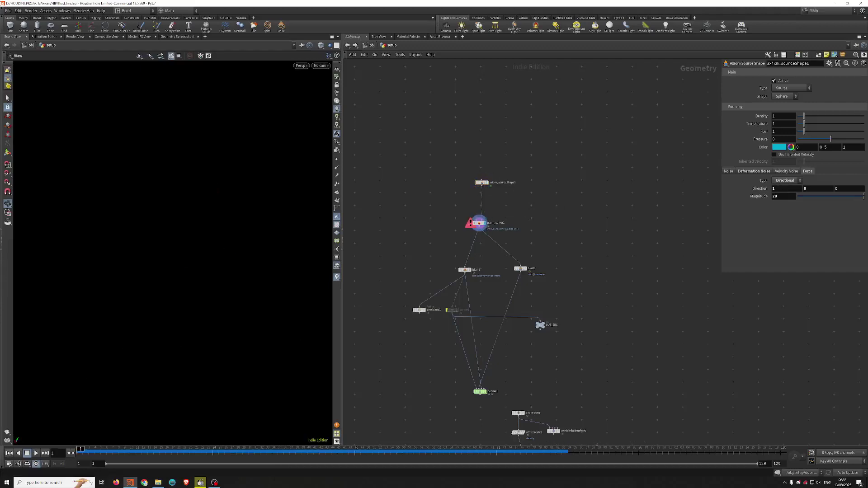
left_click(36, 454)
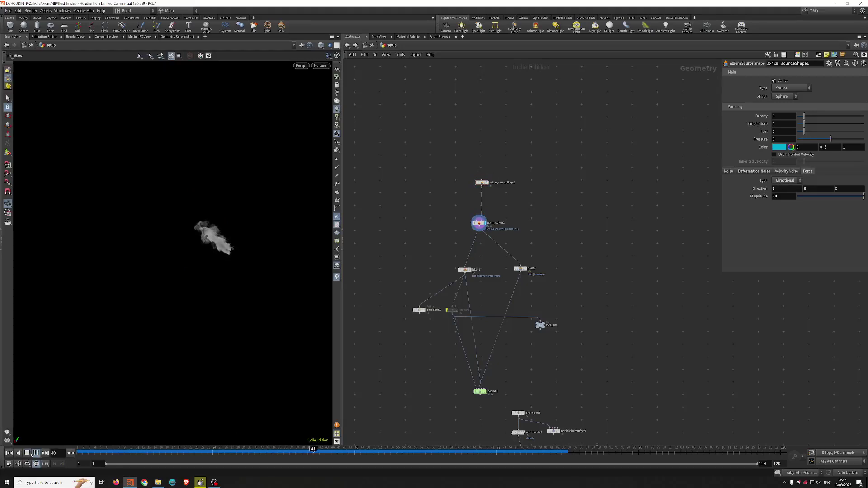
left_click(32, 454)
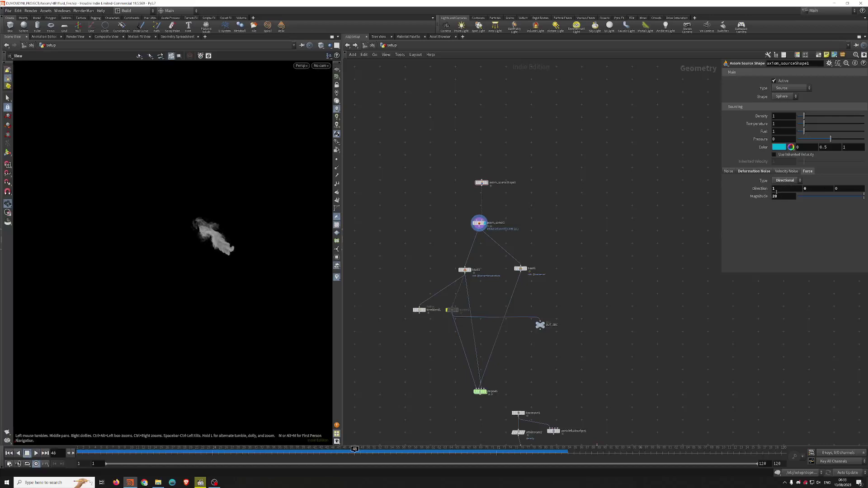
Review the output fields of axiom_solver1 and the group filters of the blast1 and blast2 nodes below it.
scroll(543, 256, "up", 3)
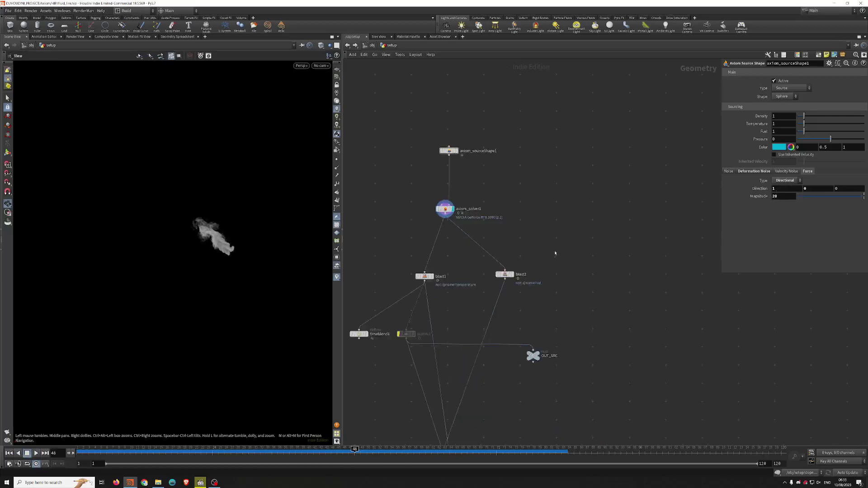
left_click(470, 181)
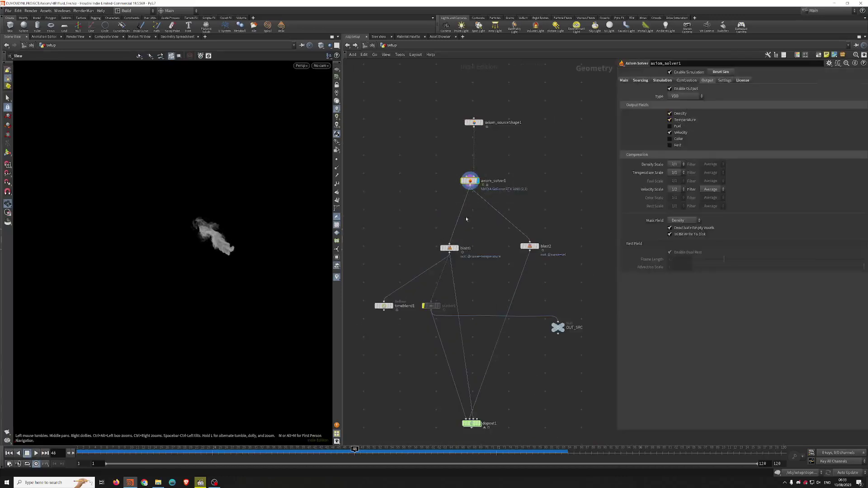
left_click_drag(450, 252, 443, 235)
left_click_drag(530, 246, 512, 266)
middle_click_drag(481, 279, 536, 260)
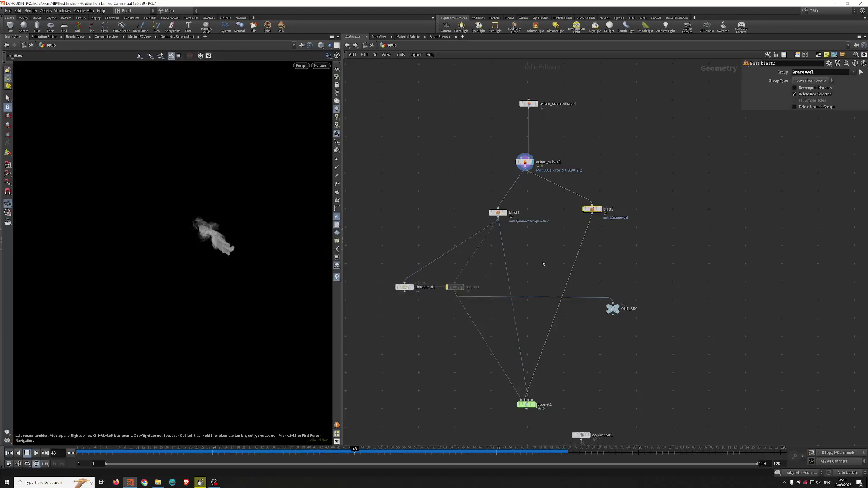
Select dopnet1 and examine which nodes are wired into its inputs.
middle_click_drag(599, 319, 591, 286)
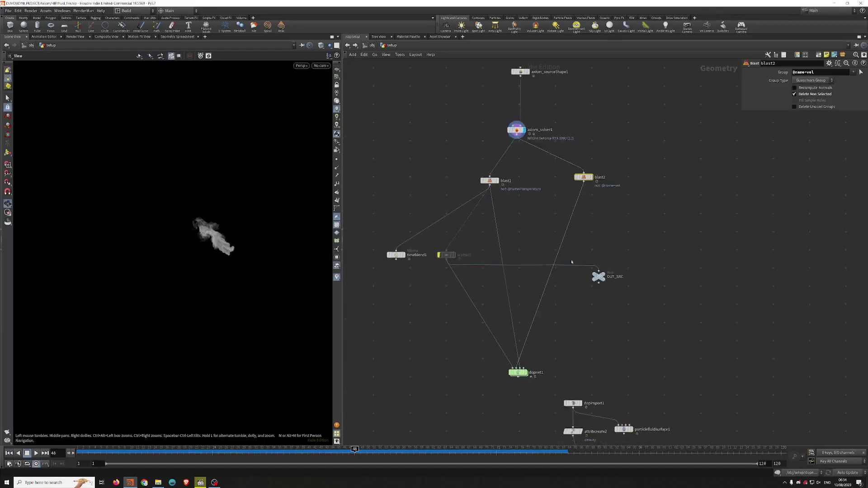
scroll(521, 337, "down", 1)
left_click_drag(475, 325, 584, 363)
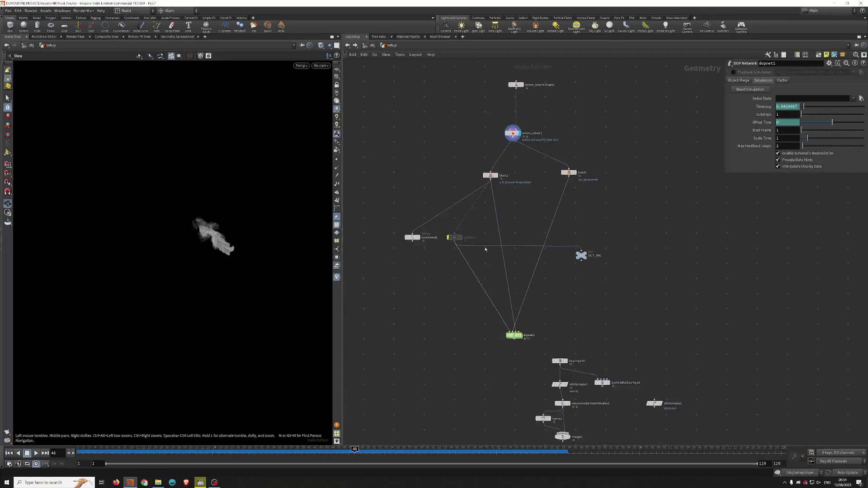
scroll(516, 258, "up", 2)
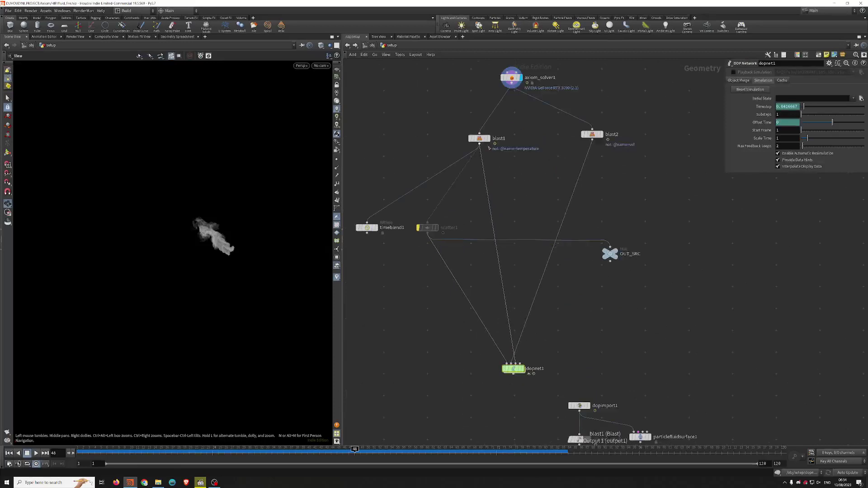
mouse_move(514, 369)
middle_click_drag(584, 313, 585, 266)
Open dopnet1 and inspect its flipobject1, flipsolver1, popsource1 and geometryvop1 nodes.
double_click(513, 321)
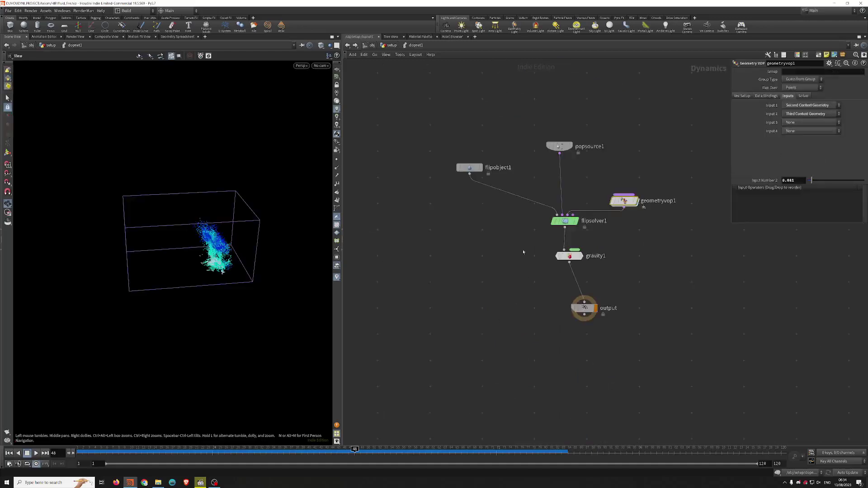
left_click(437, 227)
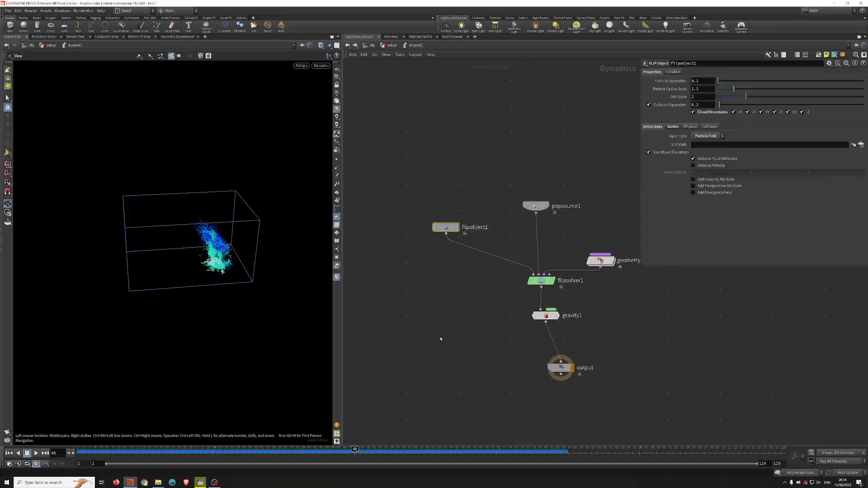
middle_click_drag(441, 340, 415, 339)
left_click(516, 281)
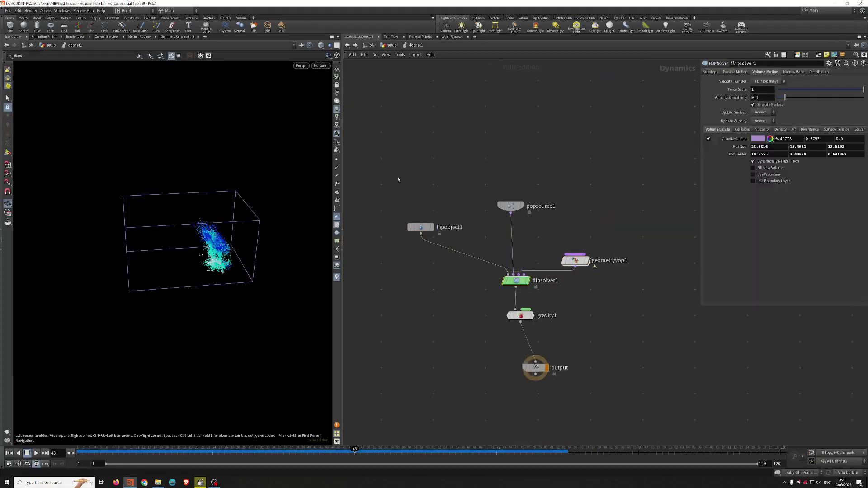
left_click_drag(474, 179, 551, 218)
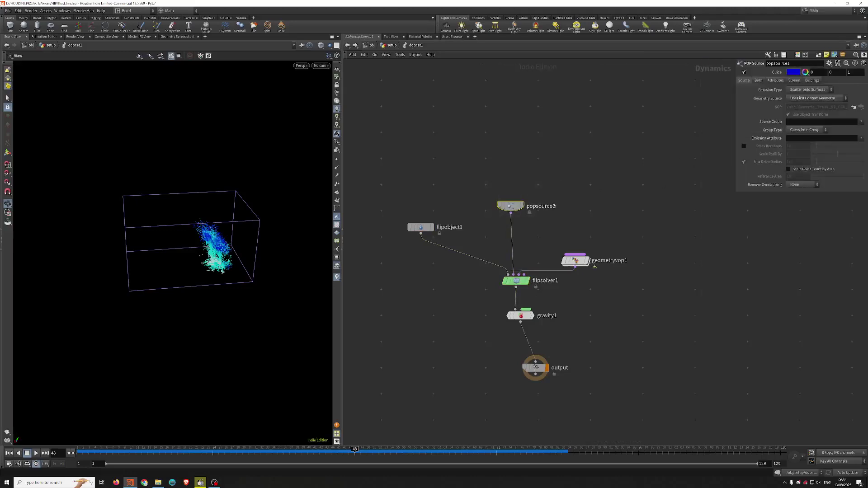
left_click_drag(614, 221, 565, 287)
left_click_drag(542, 180, 488, 229)
Return to the setup network and review the settings of blast1 and the scatter1 node.
left_click(392, 45)
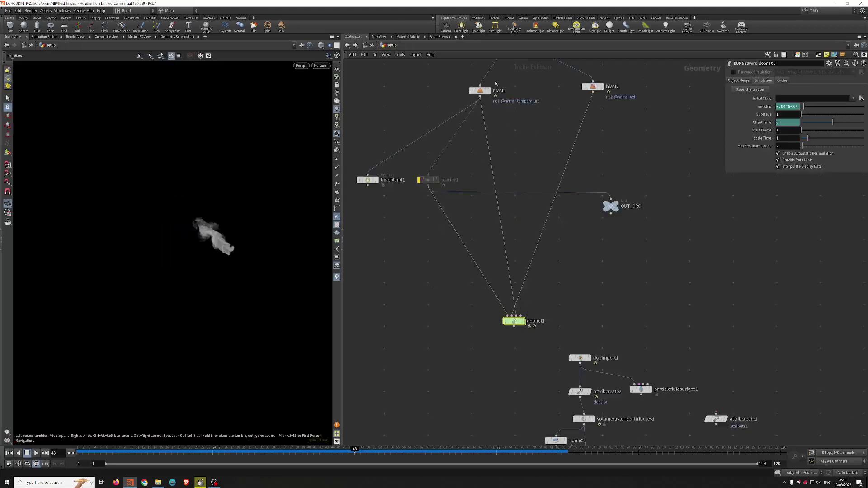
middle_click_drag(507, 143, 521, 220)
left_click(493, 166)
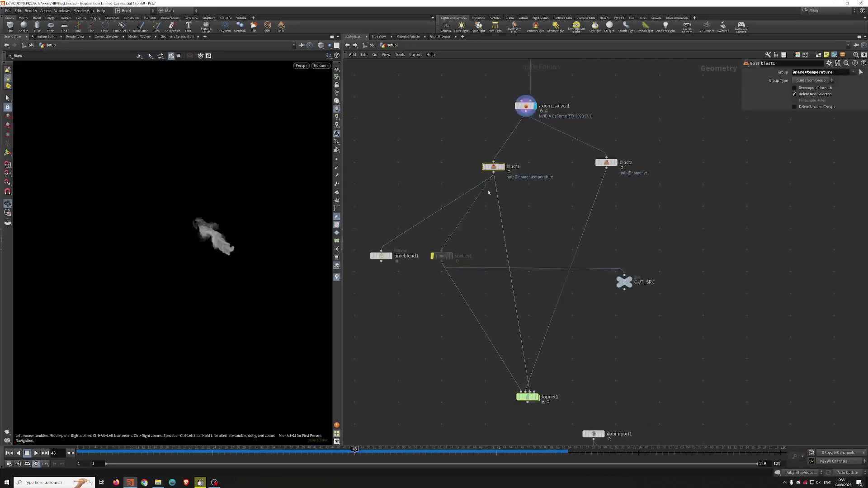
left_click_drag(477, 229, 435, 273)
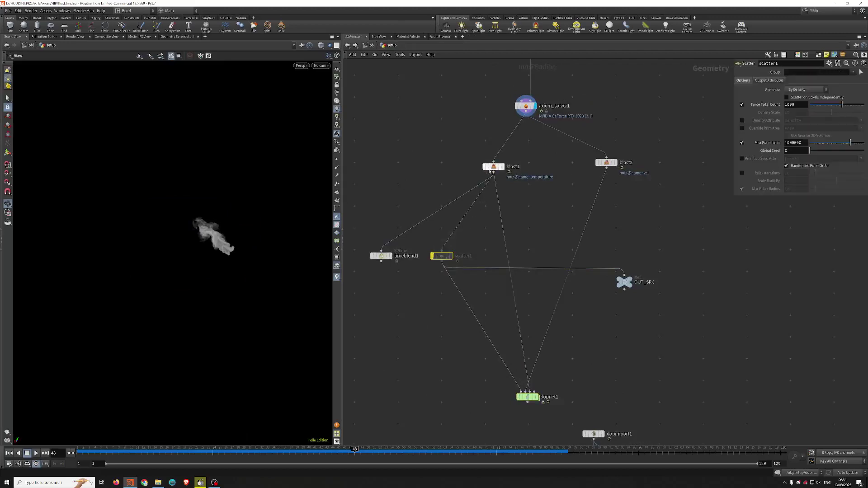
left_click_drag(492, 170, 495, 168)
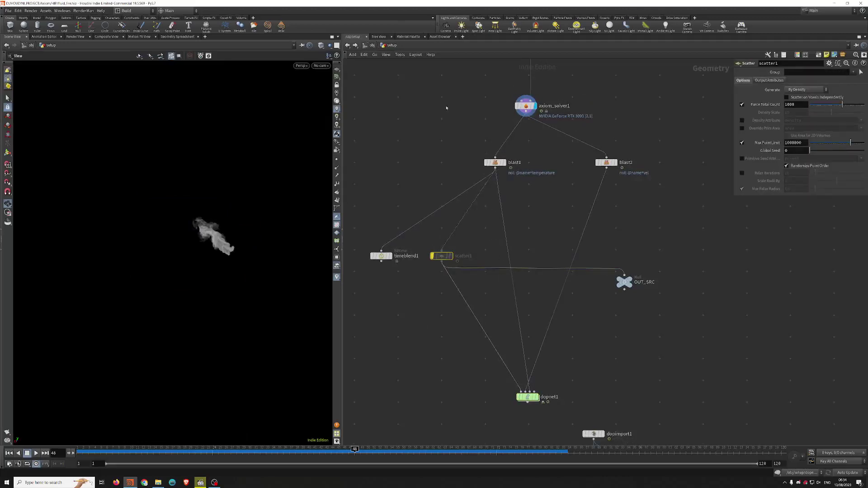
Look inside the location_particles object and return to the setup network.
left_click(372, 45)
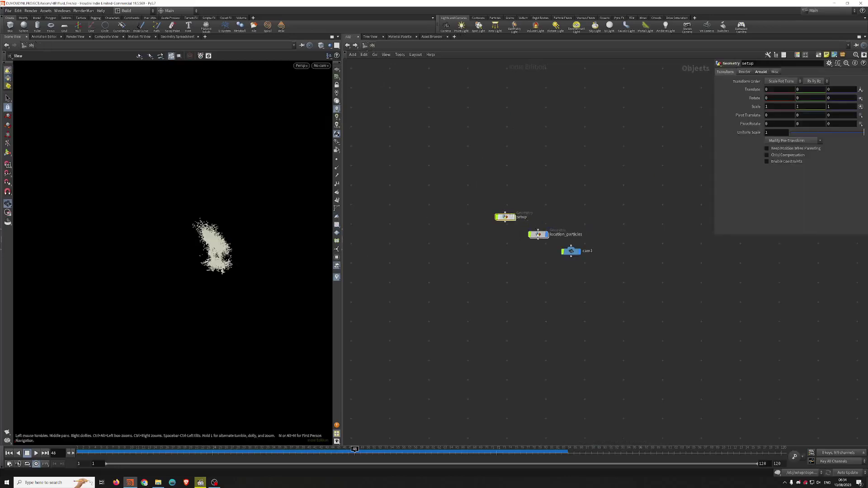
double_click(538, 235)
left_click(372, 46)
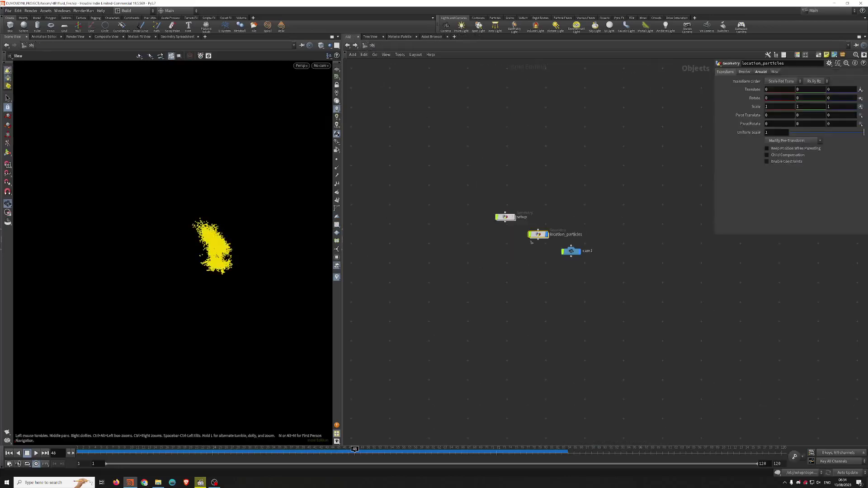
double_click(505, 217)
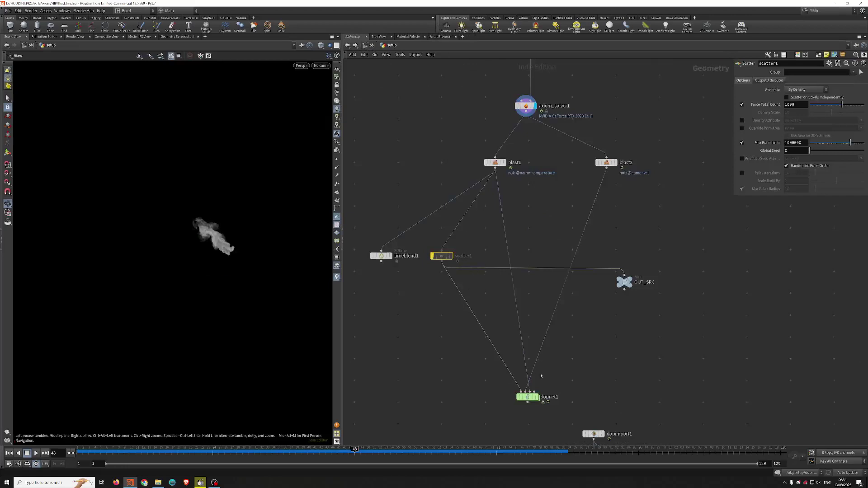
Open dopnet1 again and check the birth settings of the popsource1 node.
double_click(528, 397)
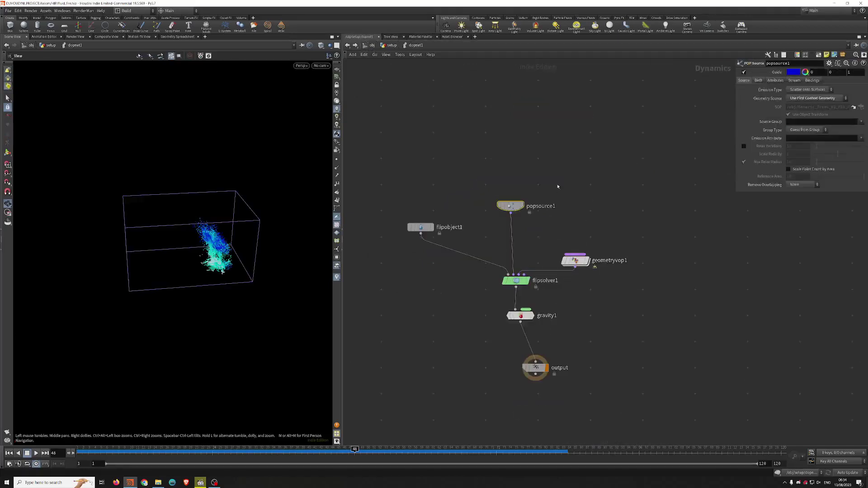
left_click(758, 80)
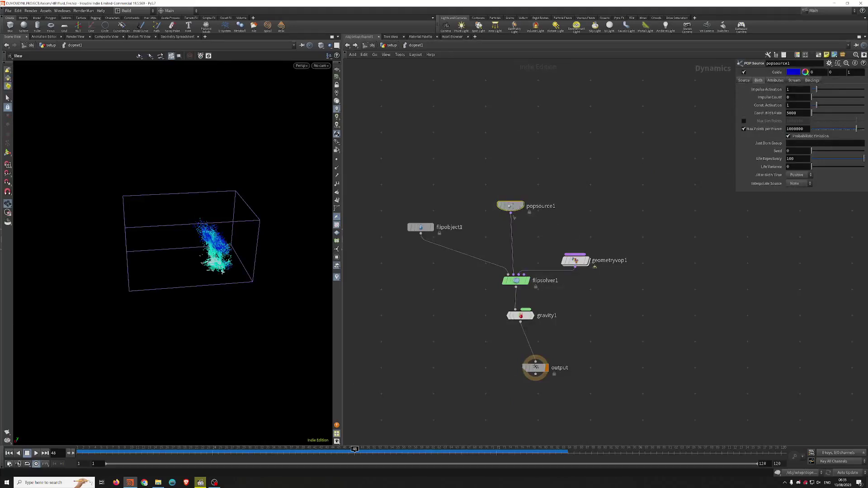
left_click_drag(501, 206, 500, 203)
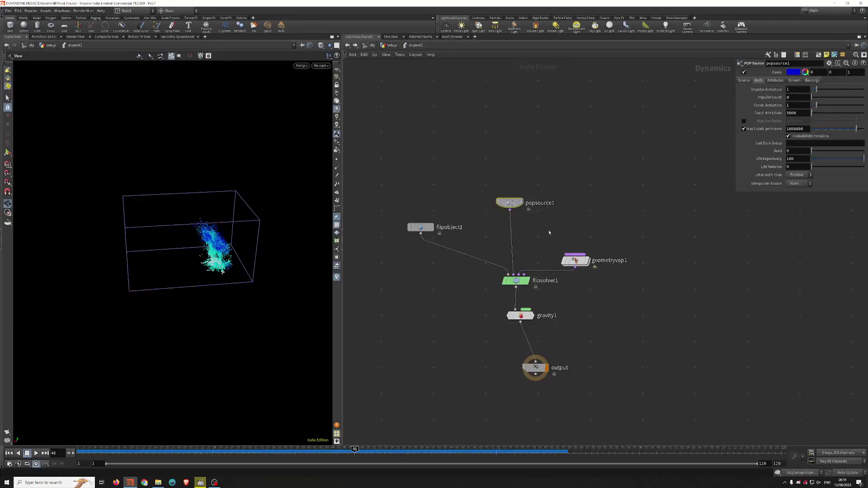
Inspect the flipsolver1 and gravity1 nodes and the input settings of geometryvop1.
left_click(516, 281)
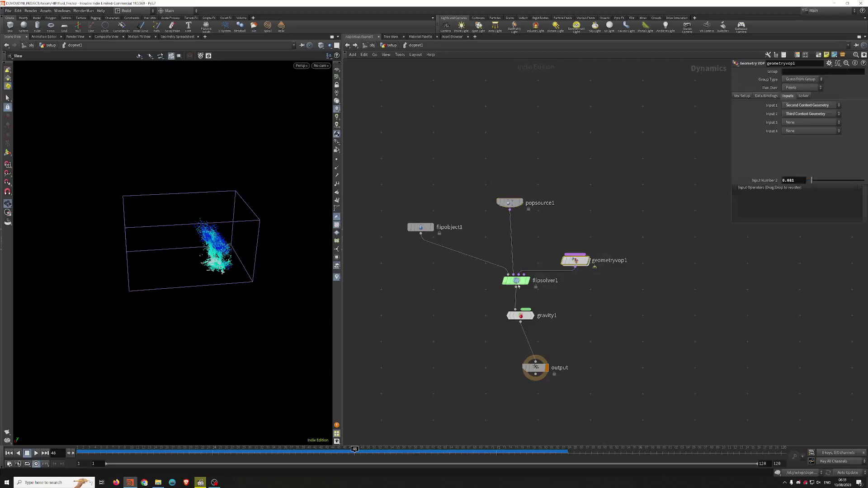
left_click(520, 316)
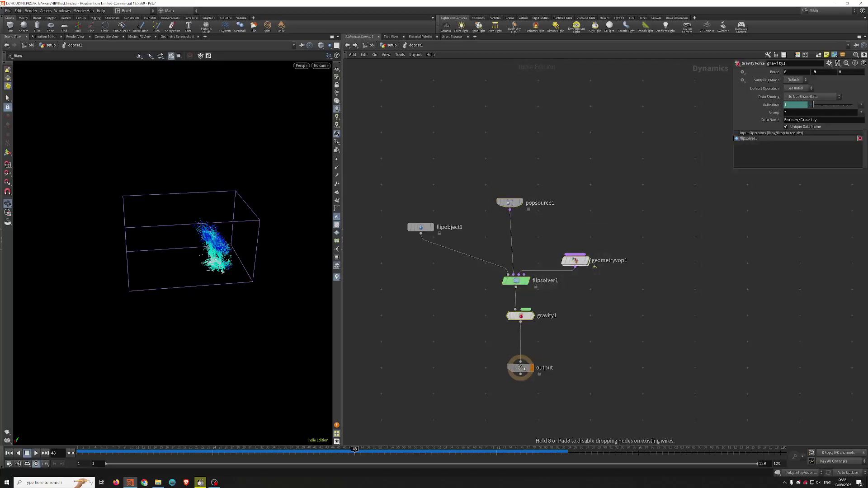
left_click(578, 263)
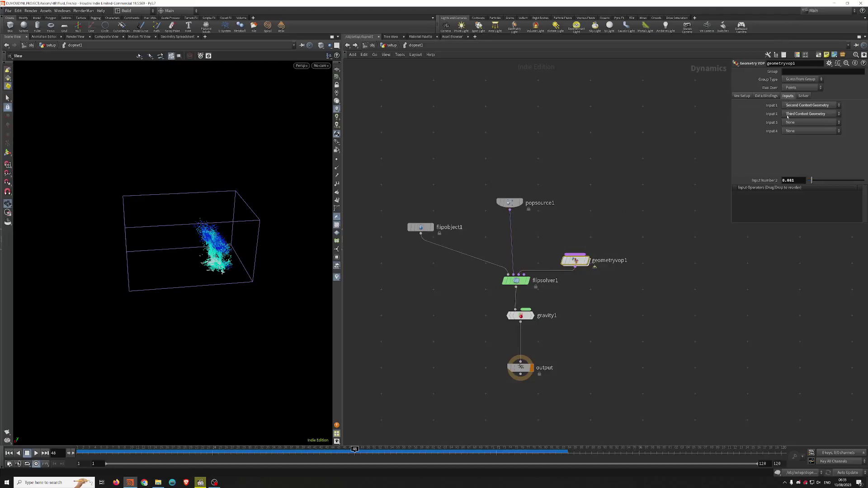
Check the connections feeding dopnet1 in the setup network and go back inside dopnet1.
left_click(391, 45)
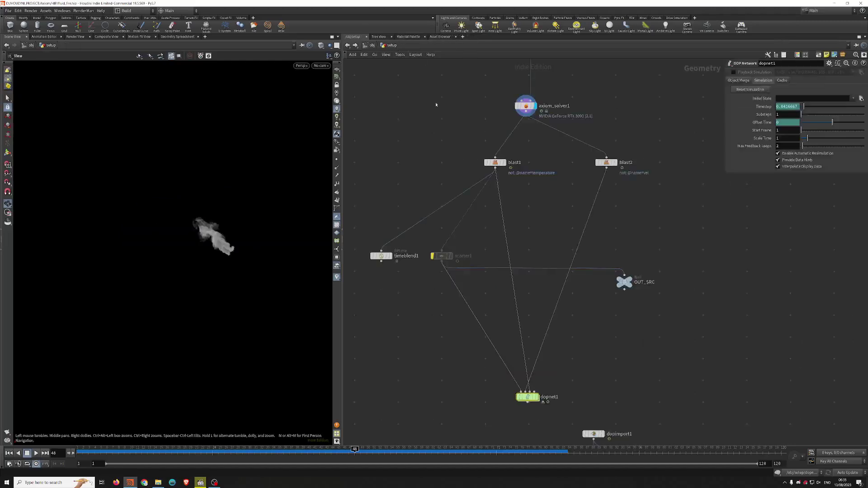
middle_click_drag(558, 361, 530, 294)
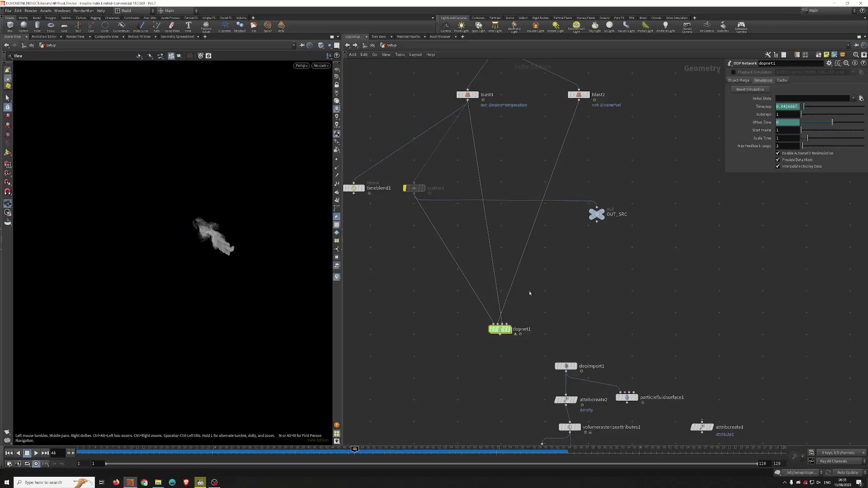
left_click(347, 45)
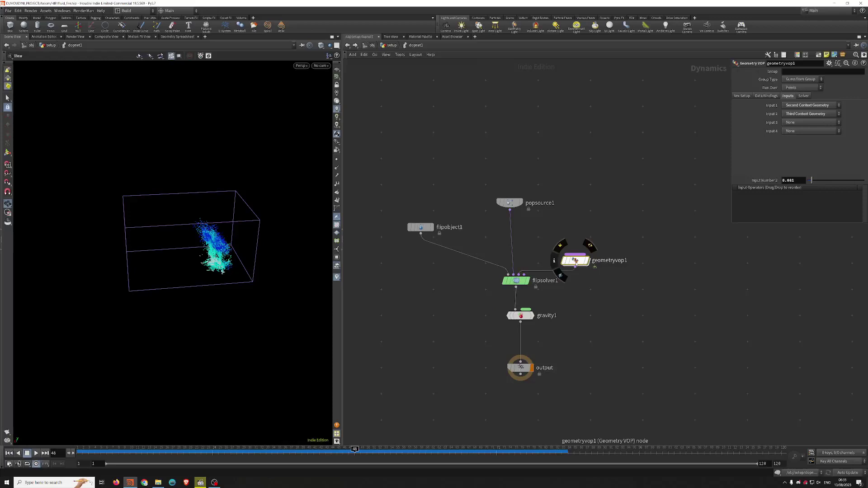
Open geometryvop1 and look over its whole VOP network from the global parameters to the output.
double_click(575, 261)
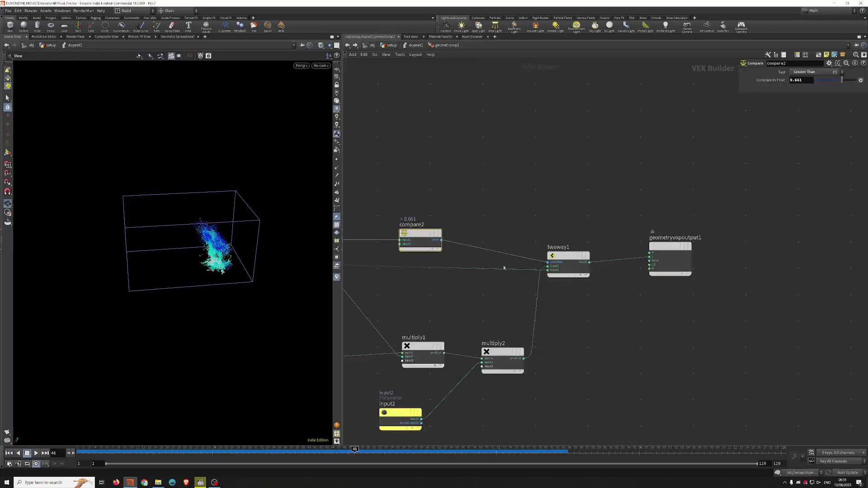
middle_click_drag(530, 194, 601, 164)
scroll(546, 204, "down", 1)
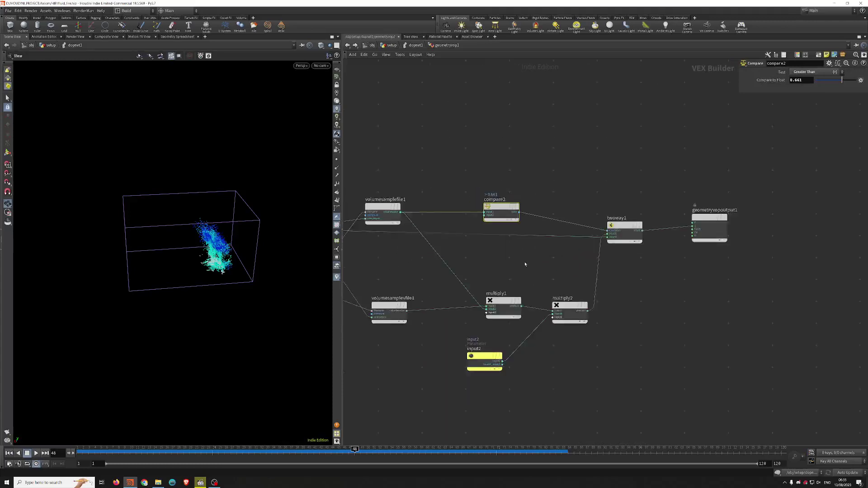
middle_click_drag(525, 264, 582, 262)
scroll(596, 262, "down", 1)
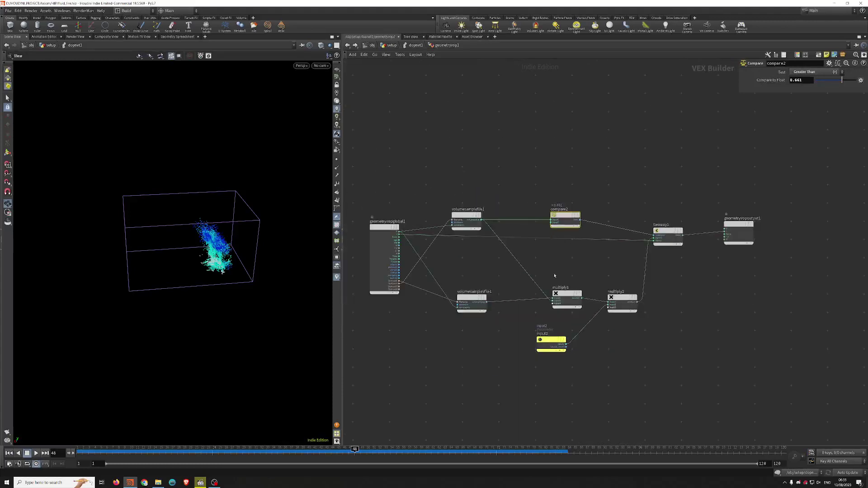
scroll(536, 145, "down", 5)
scroll(449, 72, "up", 5)
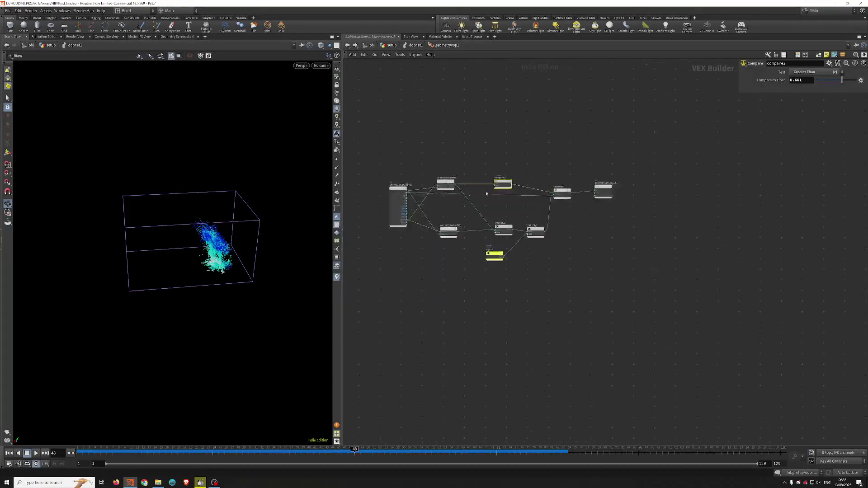
middle_click_drag(502, 130, 587, 173)
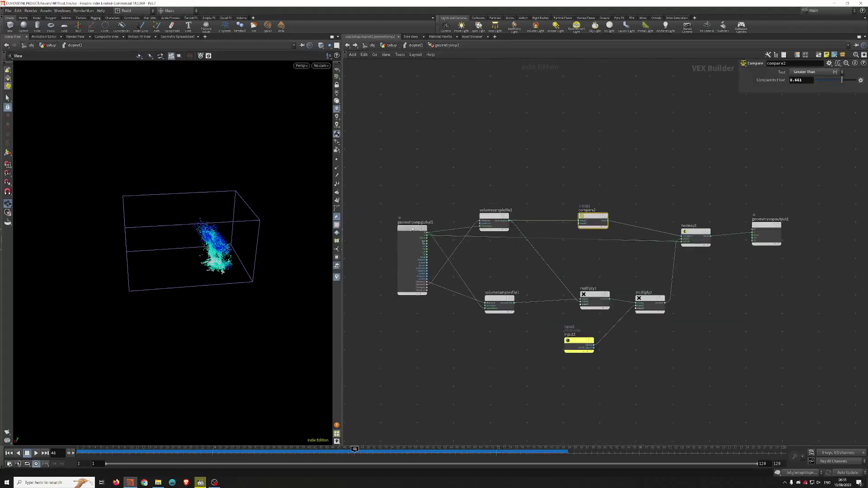
Nudge the geometryvopglobal1, volumesamplefile1, volumesamplevfile1 and compare2 nodes to tidy the network layout.
left_click_drag(494, 219, 490, 216)
left_click_drag(499, 298, 494, 298)
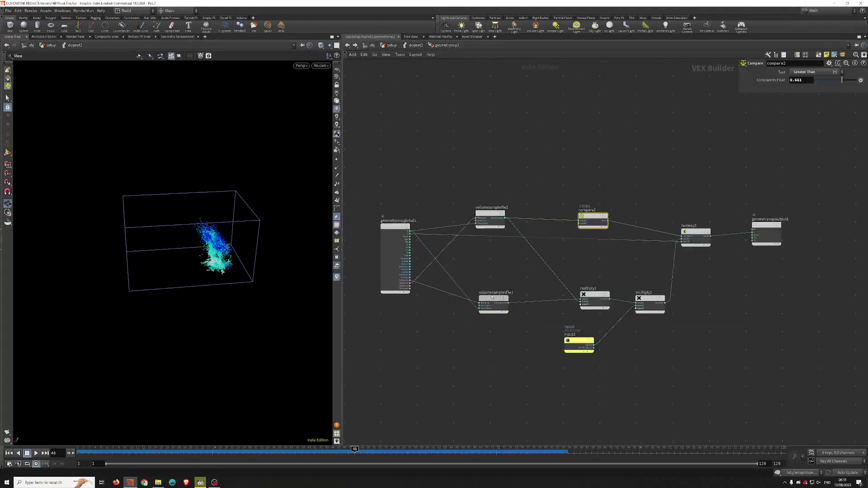
left_click_drag(492, 218, 492, 206)
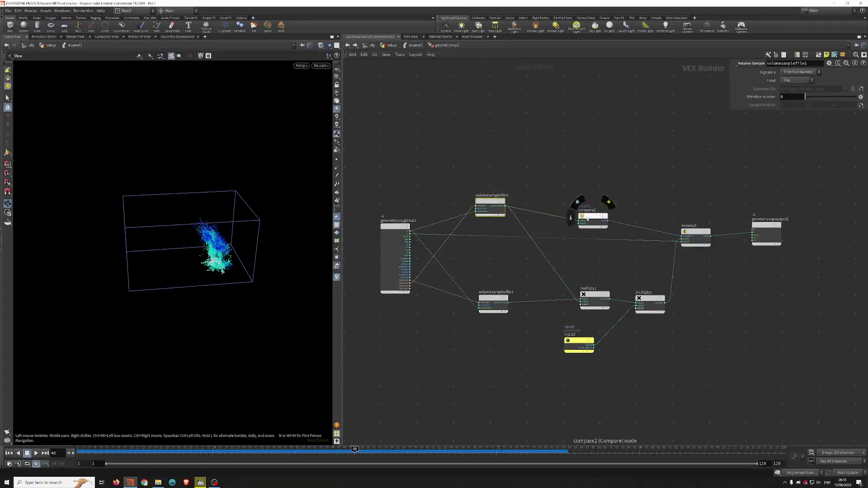
left_click_drag(570, 216, 572, 209)
left_click_drag(490, 206, 490, 212)
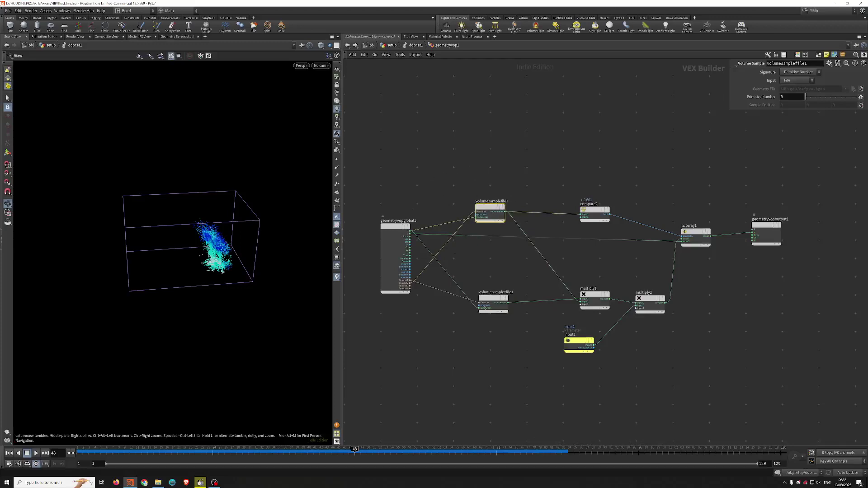
Inspect volumesamplevfile1 and its wires from geometryvopglobal1, and return to dopnet1 to check the geometryvop1 inputs.
left_click(493, 298)
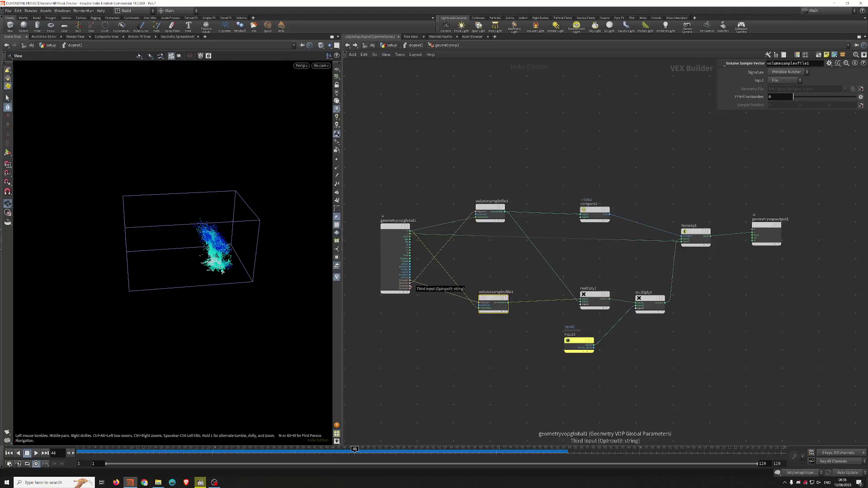
scroll(411, 288, "up", 4)
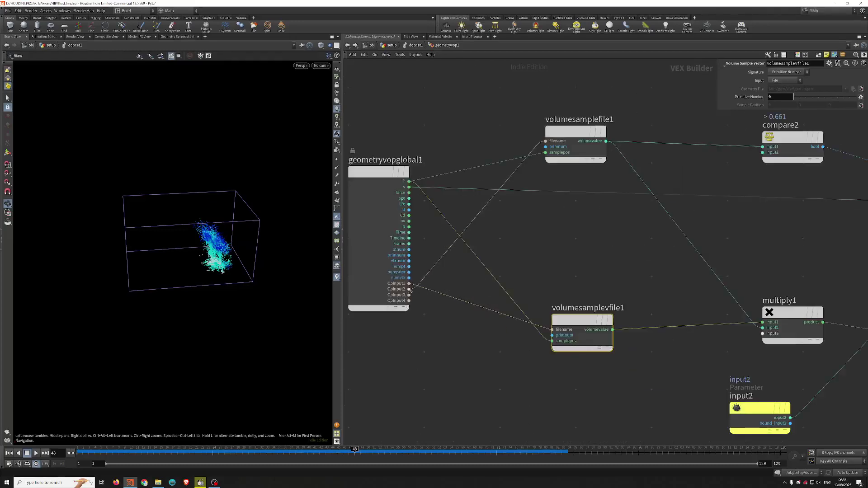
left_click(415, 47)
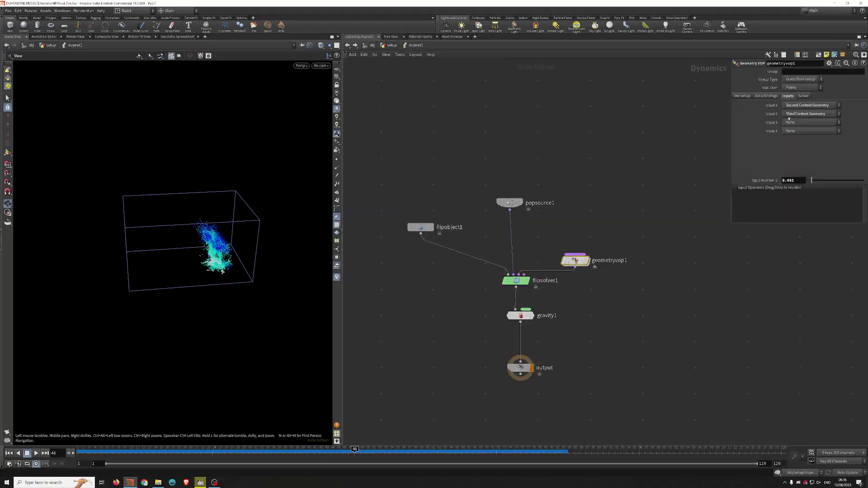
Go up to the setup network and check how scatter1, blast1 and blast2 feed dopnet1.
left_click(392, 46)
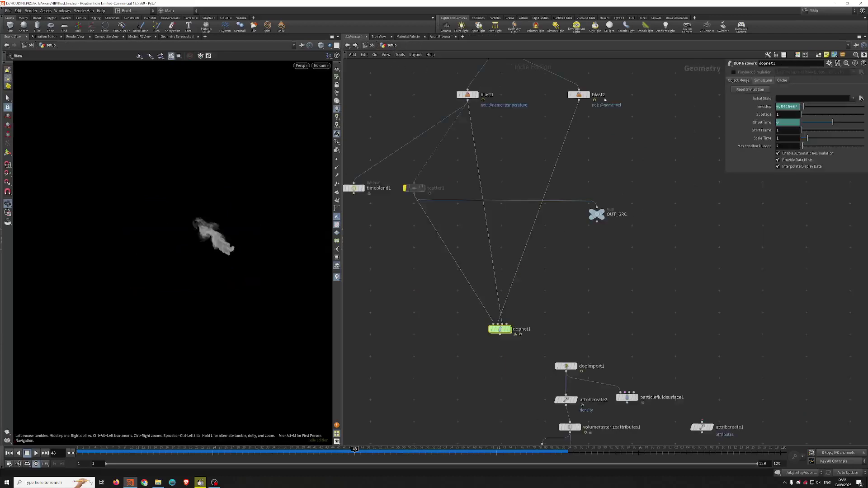
mouse_move(500, 330)
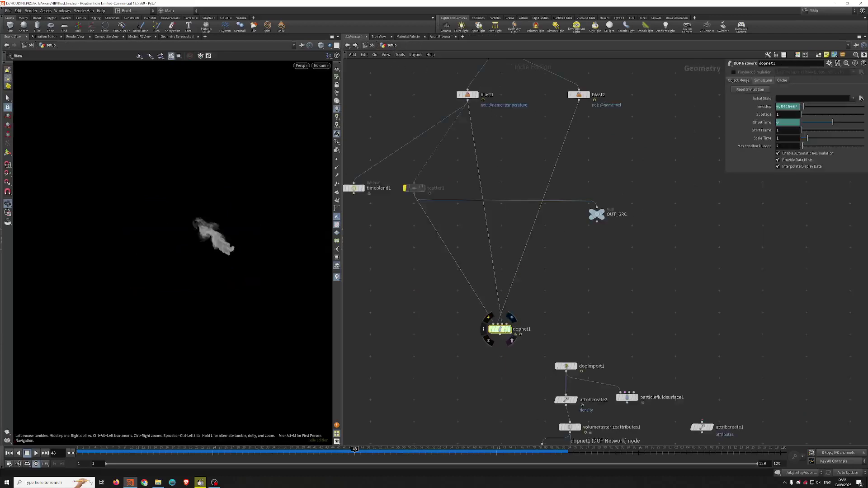
mouse_move(425, 194)
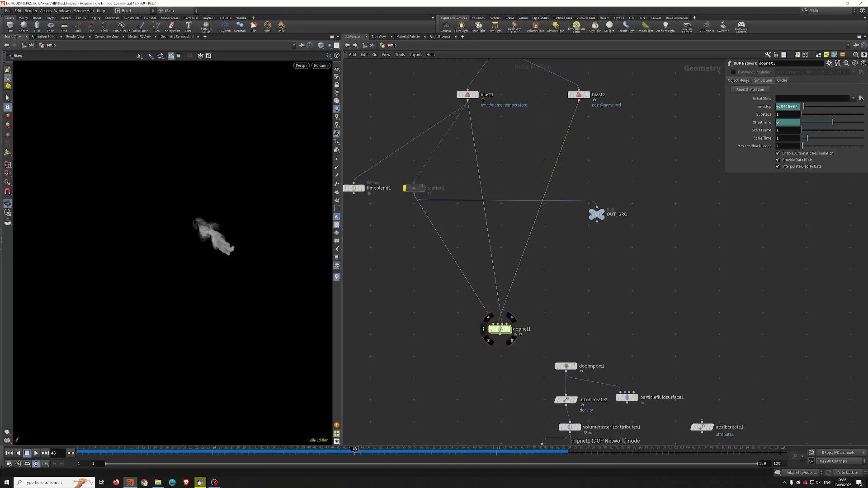
Reopen geometryvop1 inside dopnet1 and slightly reposition the volumesamplevfile1 and volumesamplefile1 nodes.
double_click(500, 325)
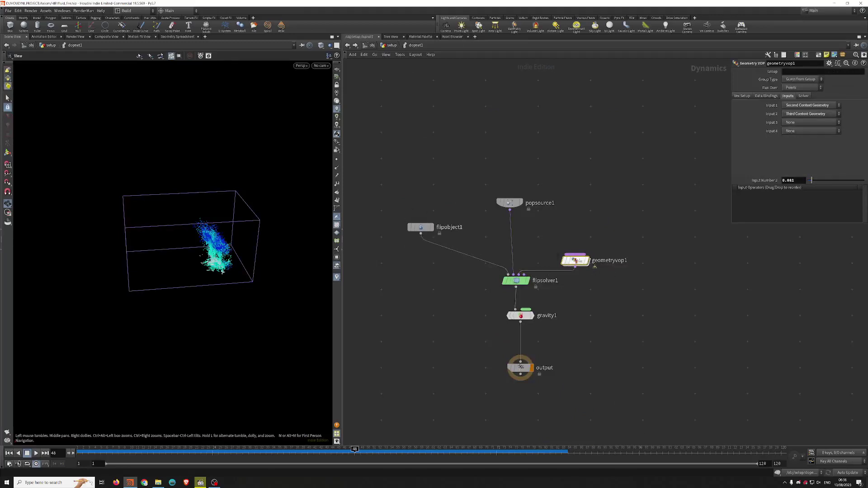
double_click(576, 260)
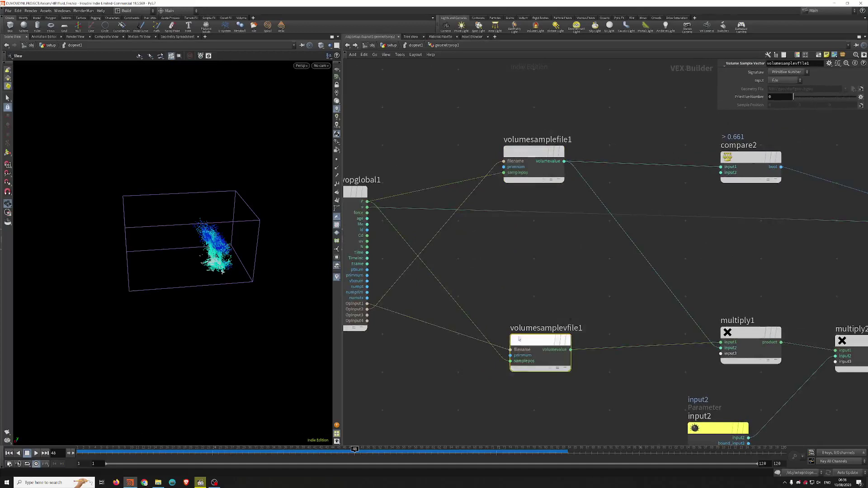
left_click_drag(535, 341, 529, 334)
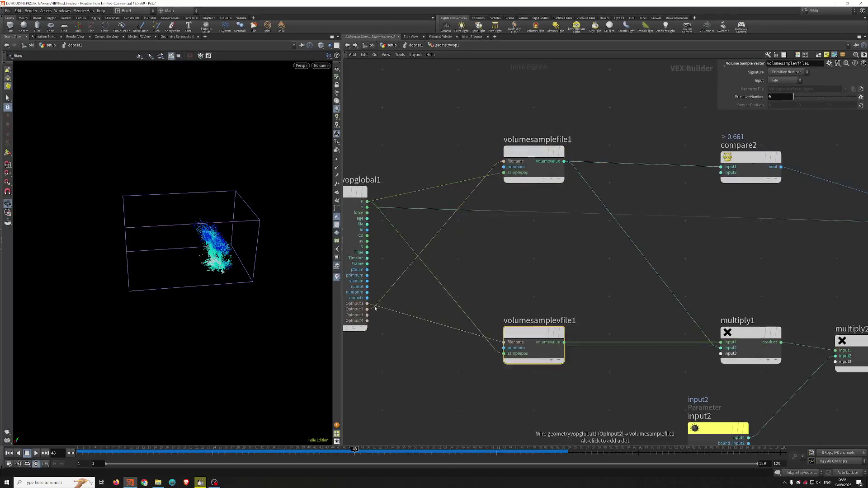
mouse_move(509, 336)
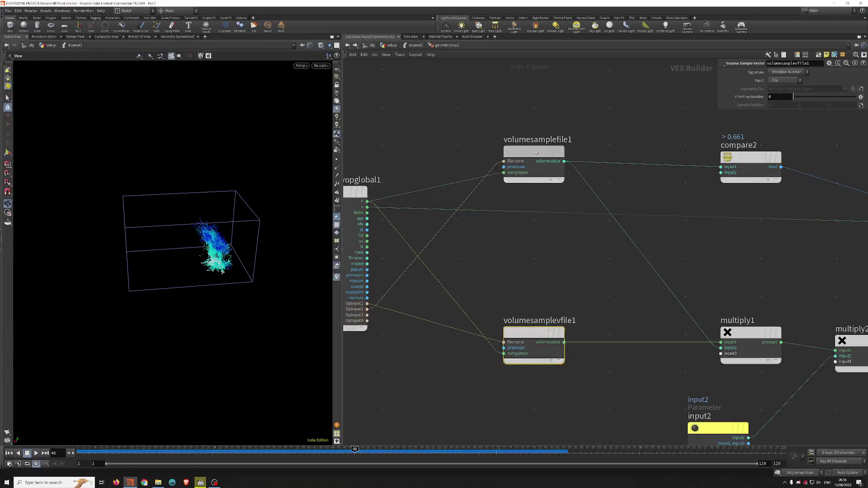
left_click_drag(536, 152, 528, 155)
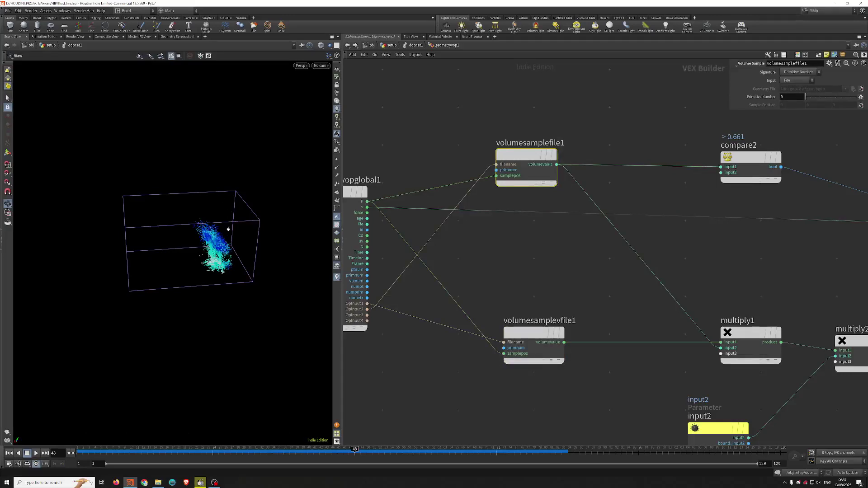
Select compare2 to show its test settings and move it slightly farther from volumesamplefile1.
middle_click_drag(607, 278, 573, 290)
scroll(574, 290, "down", 4)
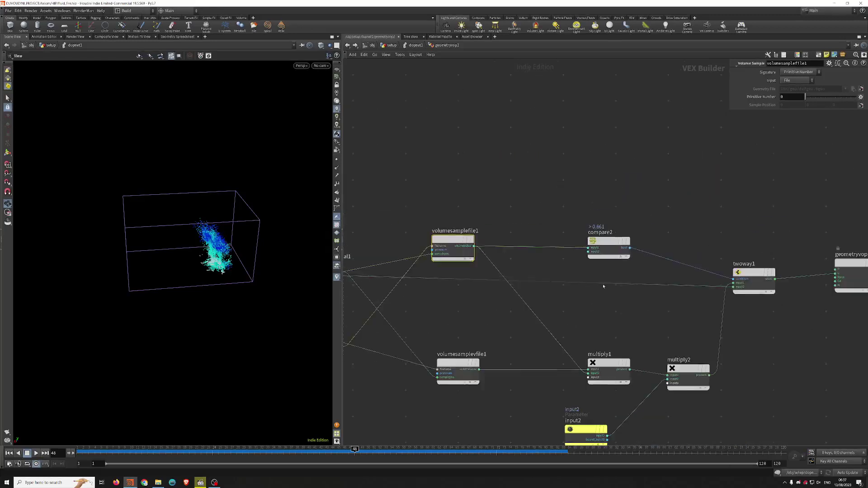
left_click(607, 244)
left_click_drag(607, 244, 618, 244)
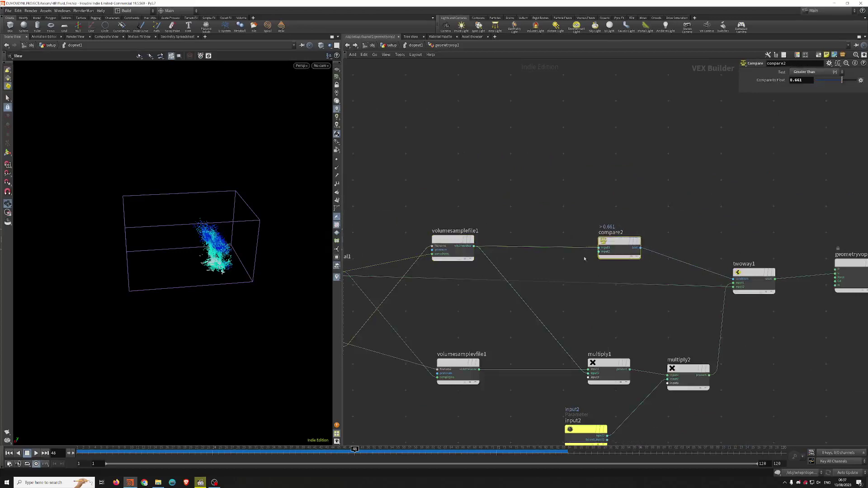
middle_click_drag(571, 240, 591, 215)
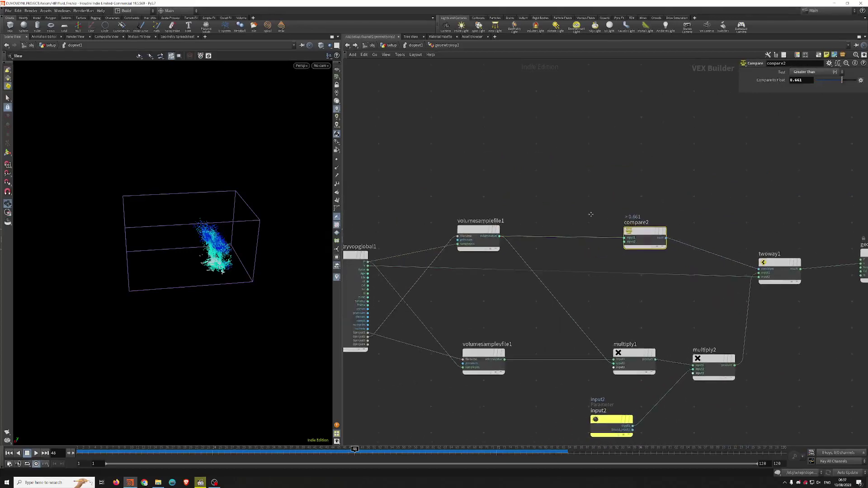
middle_click_drag(594, 289, 599, 286)
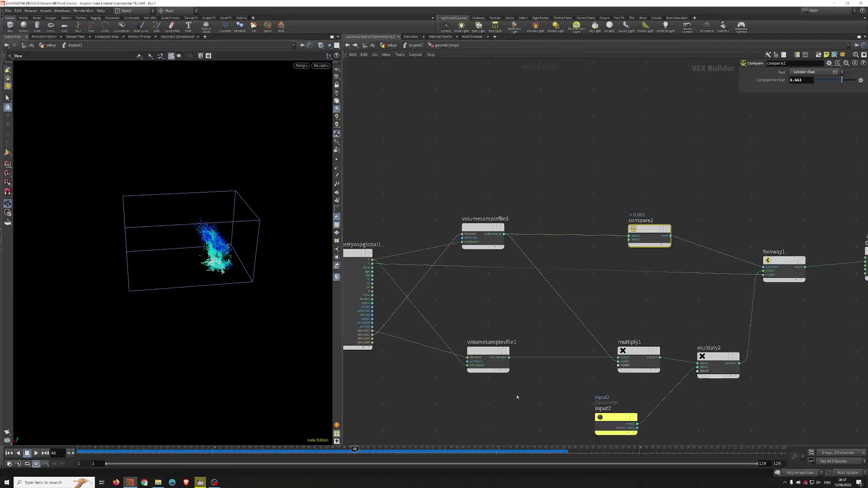
Examine volumesamplevfile1 and the direct velocity wire running from geometryvopglobal1 to twoway1.
left_click_drag(540, 325, 480, 397)
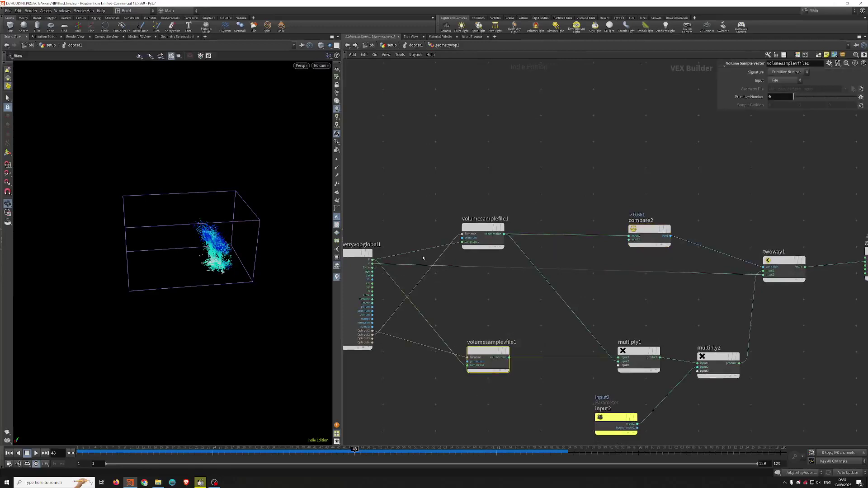
left_click_drag(422, 256, 405, 274)
mouse_move(497, 307)
middle_mouse_down()
mouse_move(484, 306)
mouse_move(507, 308)
middle_mouse_up()
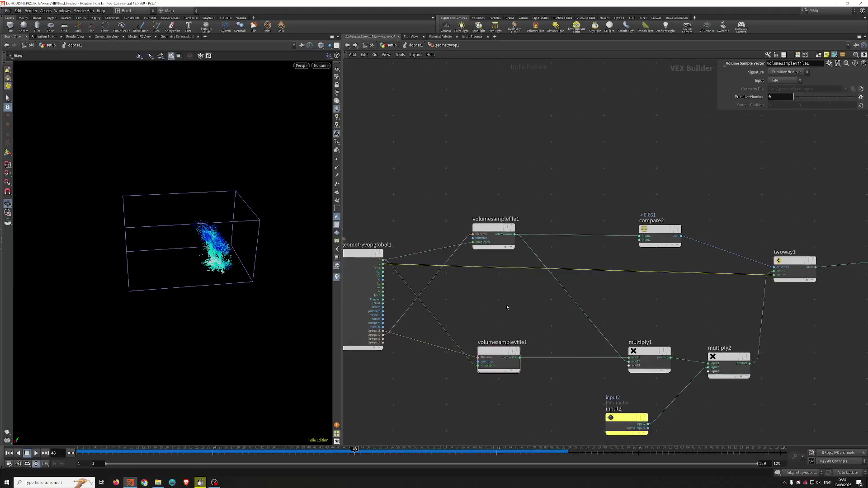
left_click_drag(534, 304, 468, 383)
middle_click_drag(516, 307, 494, 306)
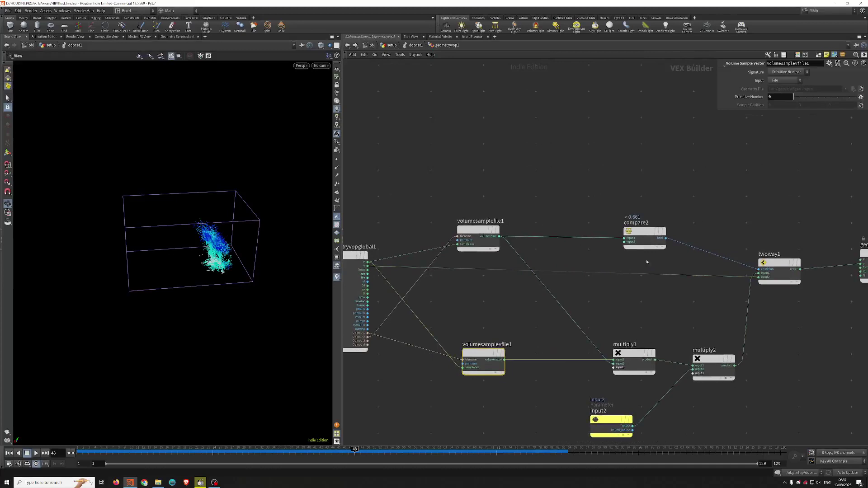
Check the compare2 test settings and select volumesamplevfile1 again.
left_click(645, 232)
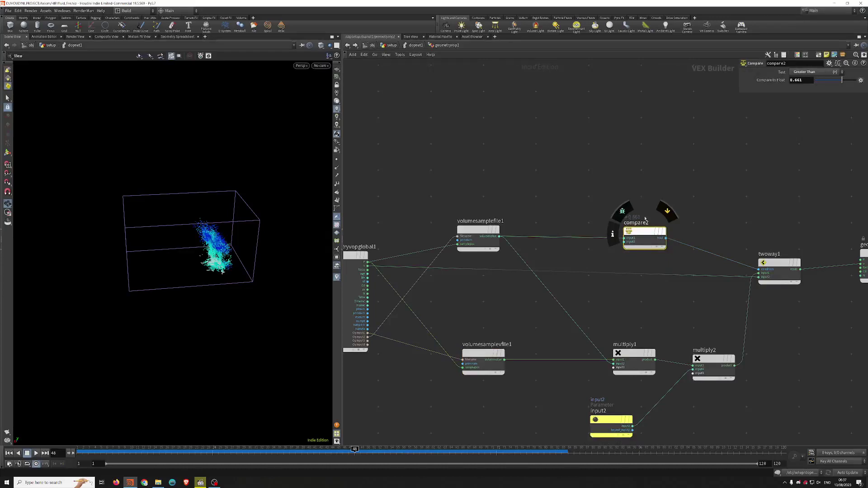
middle_click_drag(445, 304, 430, 300)
left_click_drag(470, 298, 448, 410)
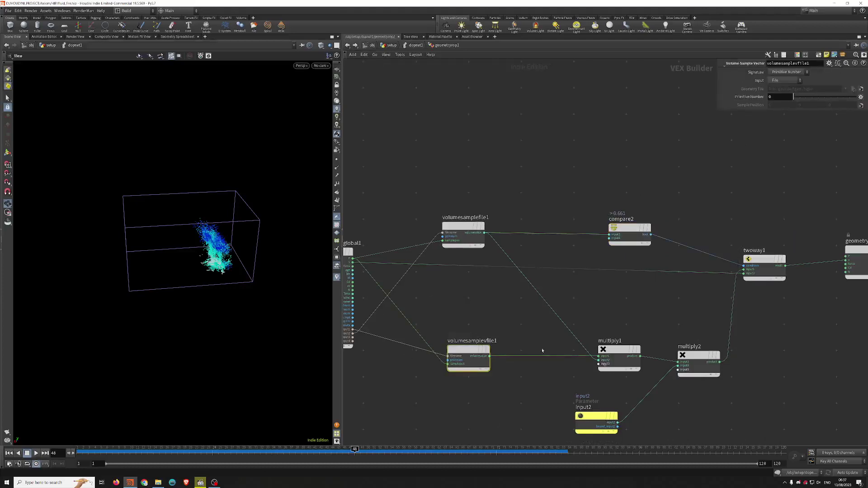
Inspect the input2 parameter node feeding multiply2 and go back up to dopnet1 to check its control on geometryvop1.
key("h")
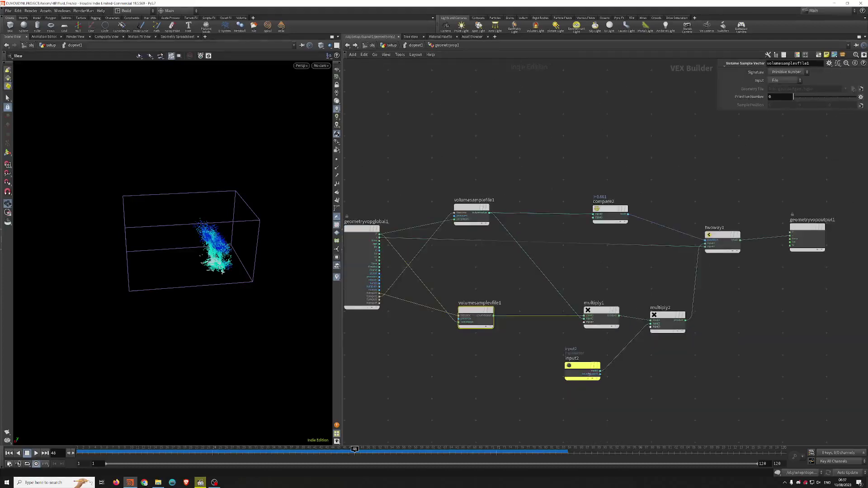
left_click(588, 373)
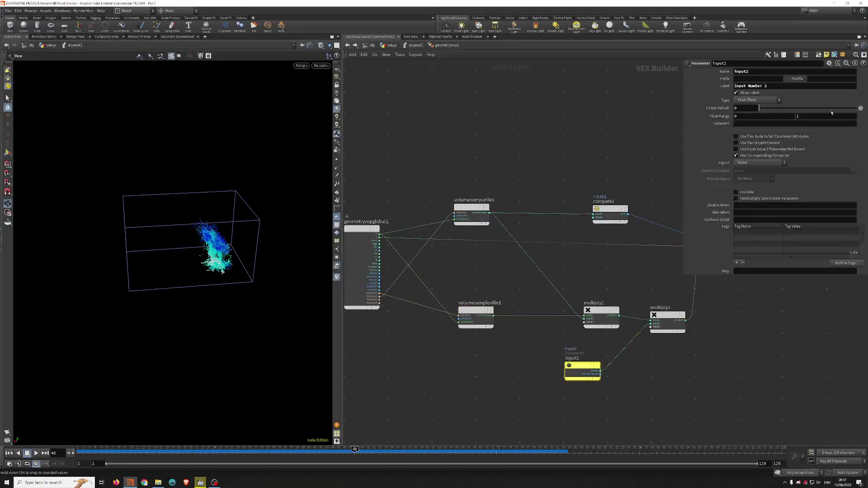
left_click(416, 46)
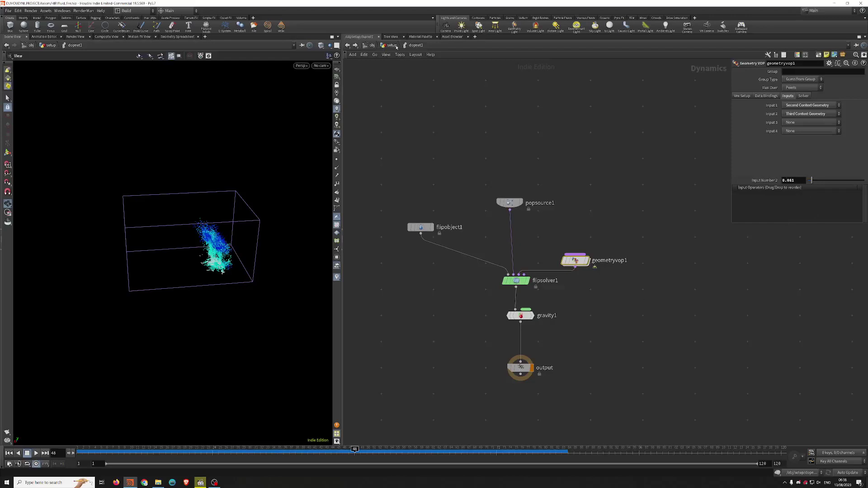
Reopen geometryvop1, select volumesamplevfile1 and review the complete network through twoway1 to the output.
double_click(576, 261)
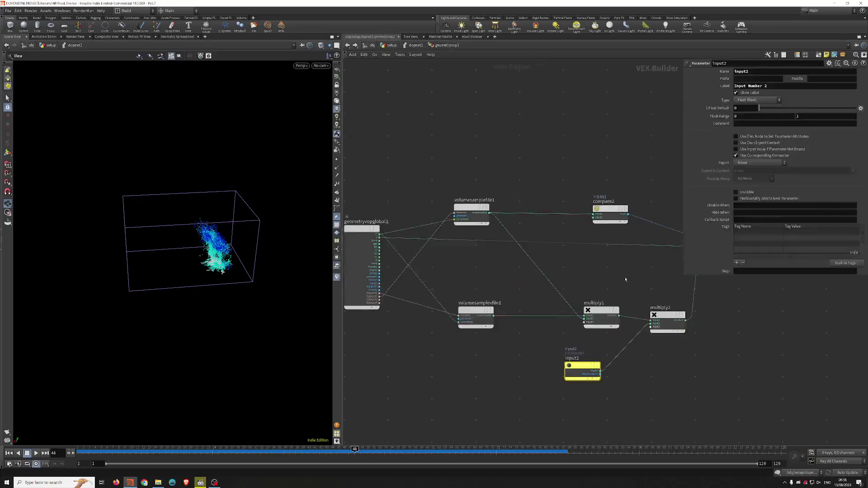
middle_click_drag(625, 280, 562, 287)
scroll(564, 289, "down", 1)
left_click_drag(555, 221, 526, 245)
middle_click_drag(501, 260, 534, 288)
left_click_drag(419, 300, 464, 353)
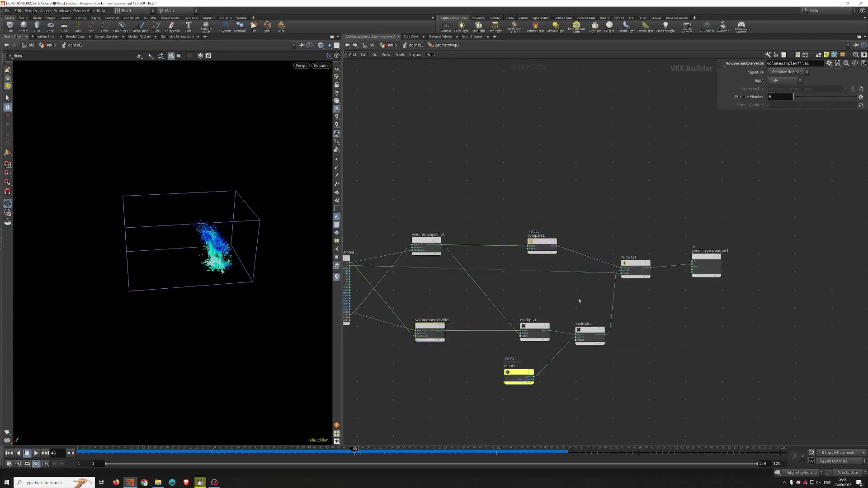
scroll(577, 301, "down", 3)
scroll(457, 287, "up", 4)
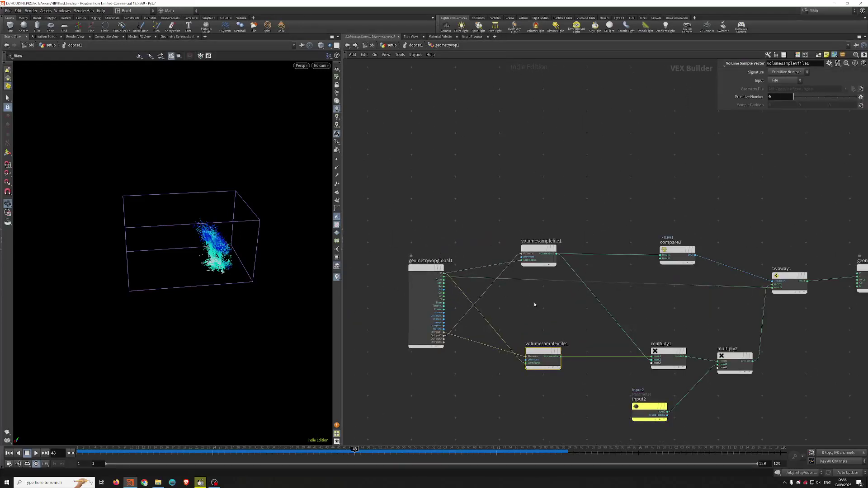
middle_click_drag(535, 304, 485, 308)
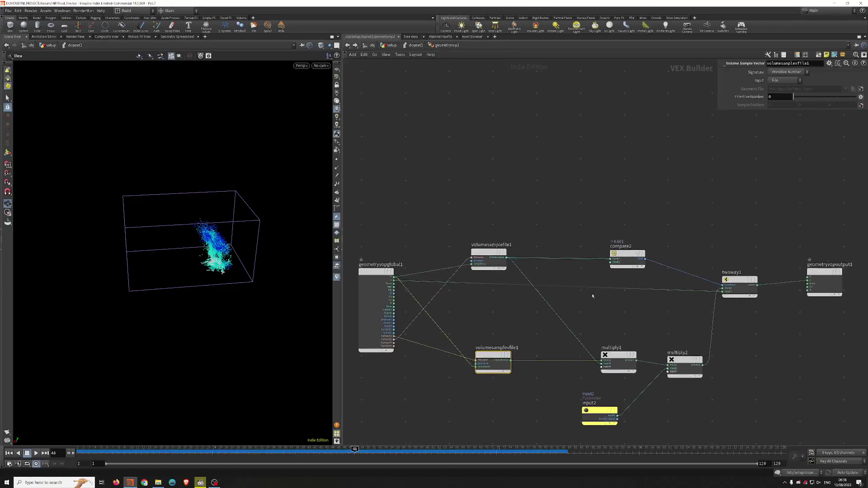
Review the Geometry VOP network through to its output node and go back up to dopnet1.
scroll(566, 297, "down", 2)
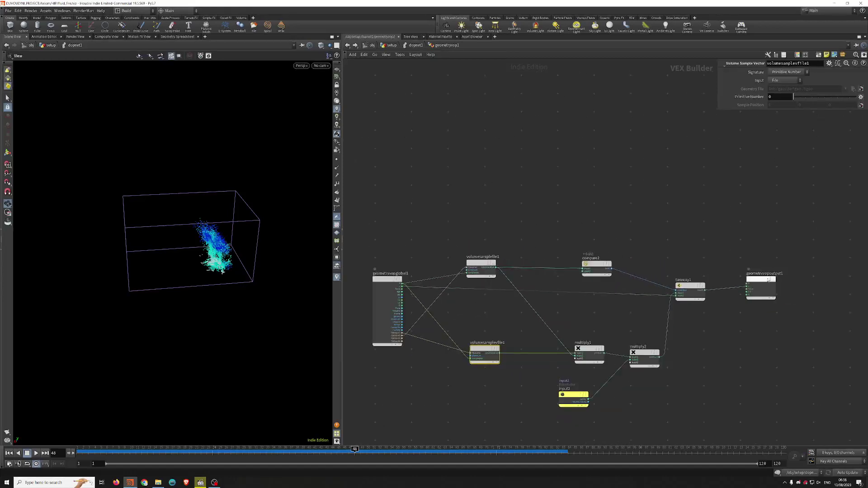
left_click_drag(762, 286, 763, 283)
middle_click_drag(587, 318, 609, 315)
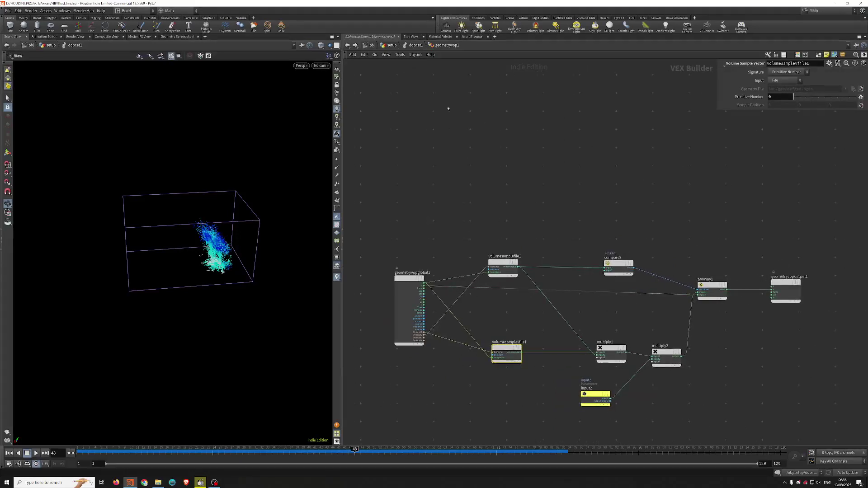
left_click(416, 45)
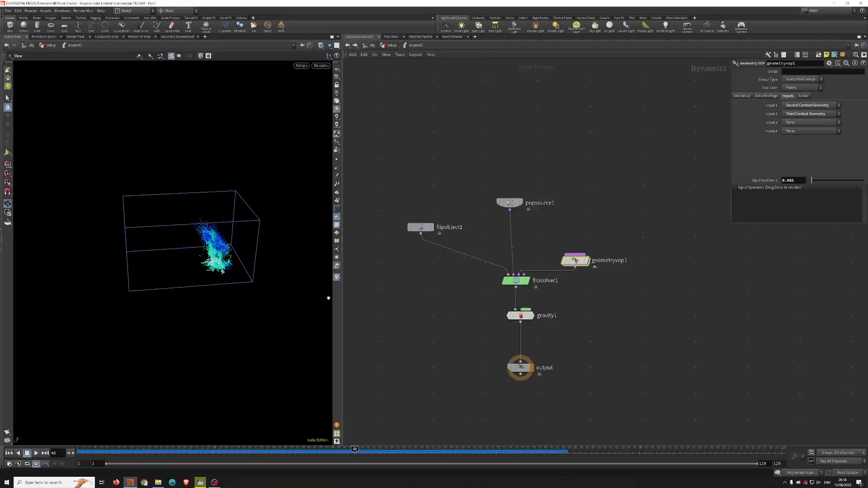
Bypass geometryvop1 and play the FLIP simulation from the first frame to see the particles without its influence.
left_click(9, 453)
left_click(564, 261)
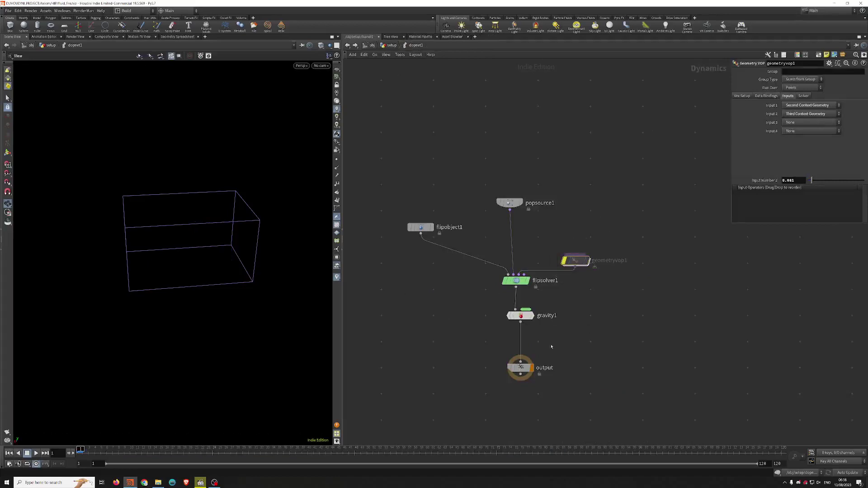
left_click(37, 454)
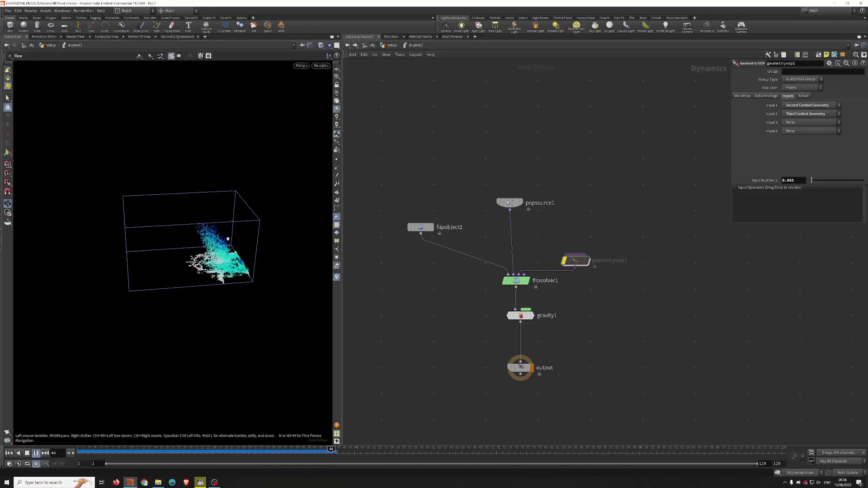
left_click_drag(228, 217, 233, 228)
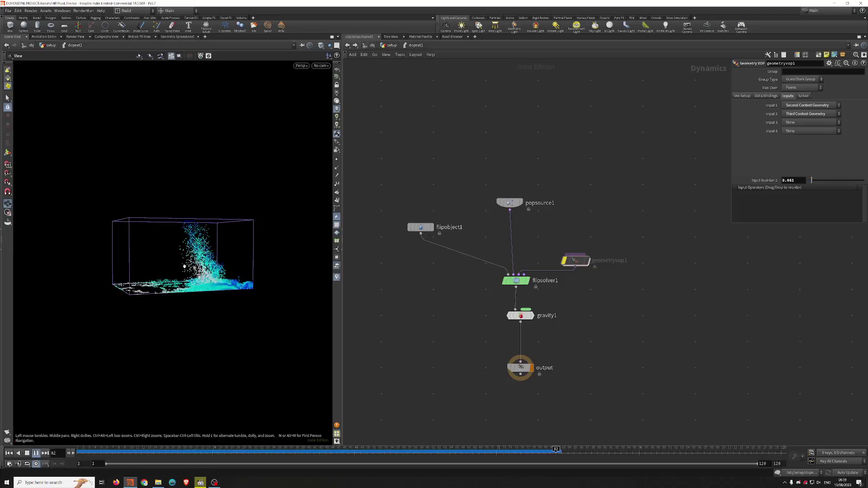
Re-enable geometryvop1 and replay the FLIP simulation from the first frame to compare the particle motion.
left_click(10, 453)
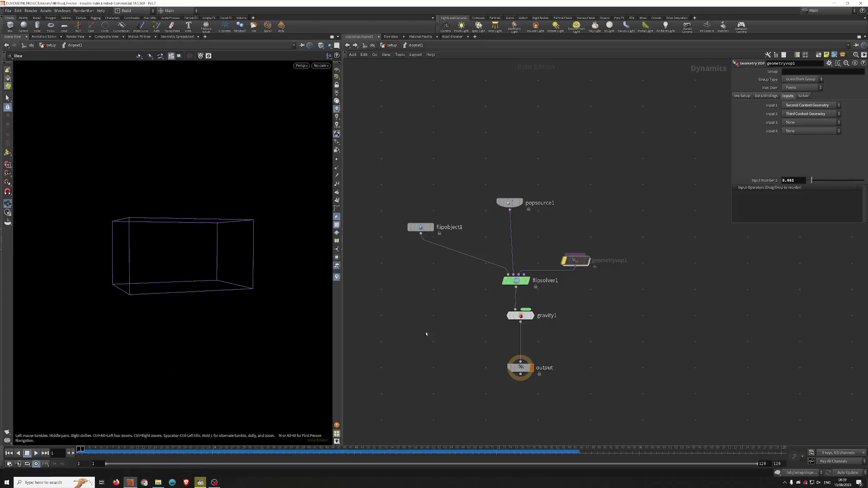
left_click(564, 261)
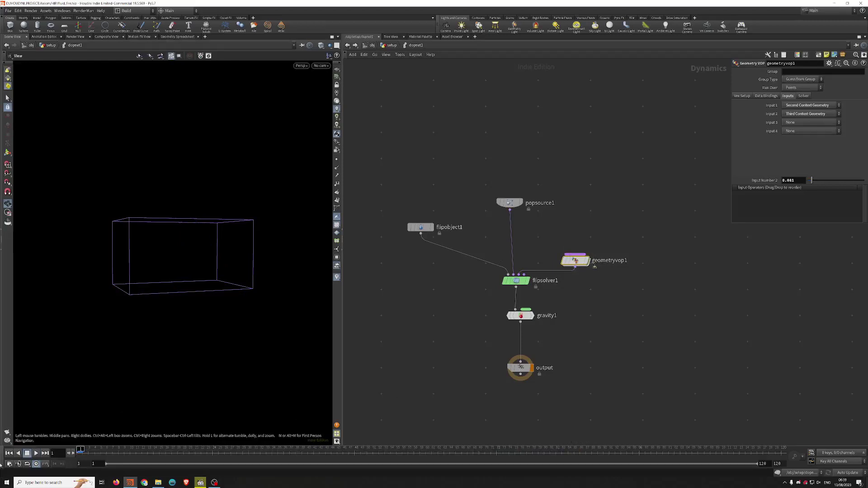
left_click(37, 453)
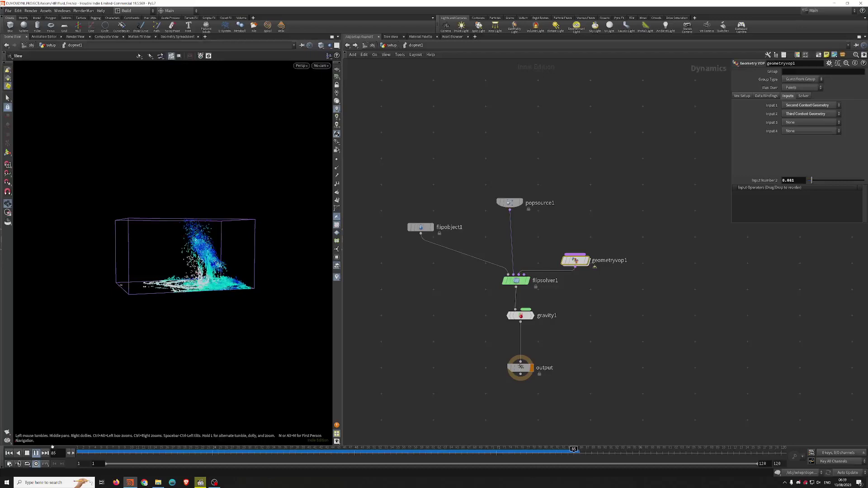
key("Escape")
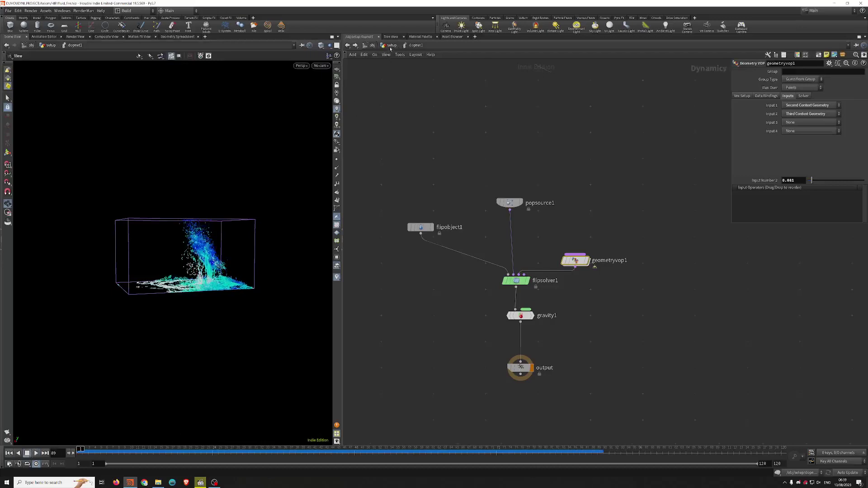
Go up to the setup network at the first frame and examine dopimport1 and the smoke volume up close.
left_click(391, 45)
key("ctrl+Up")
middle_click_drag(582, 266, 519, 186)
scroll(545, 247, "up", 1)
left_click(494, 292)
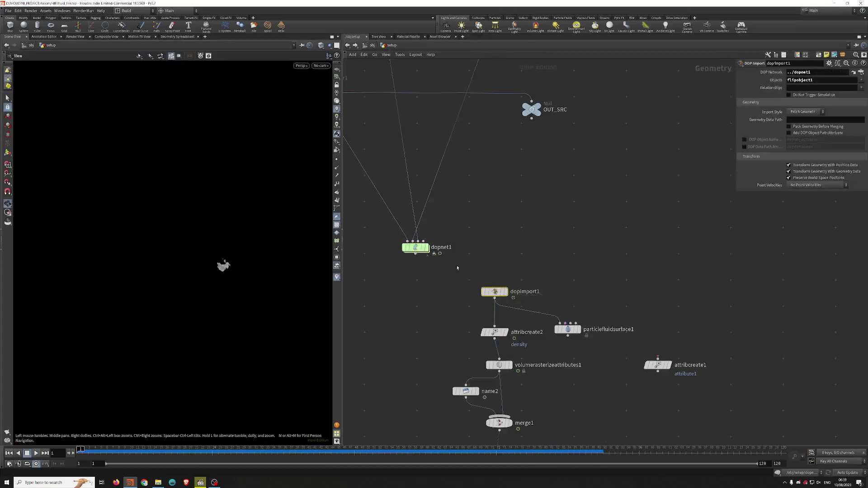
middle_click_drag(226, 275, 234, 268)
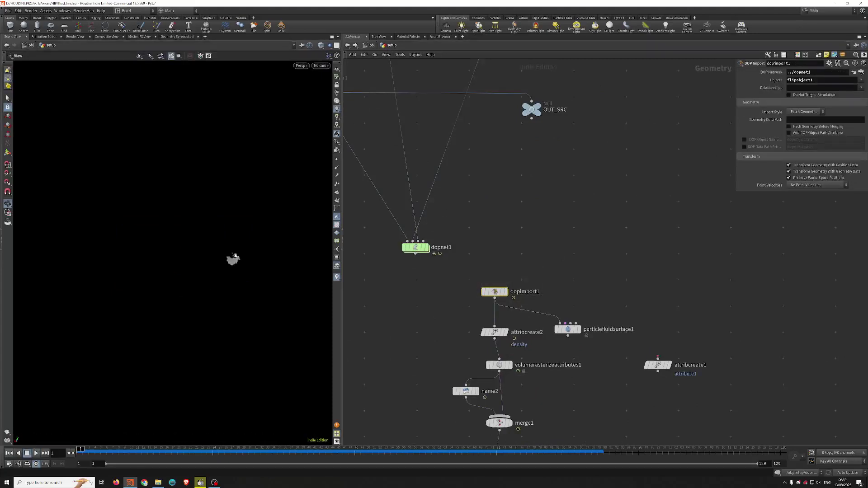
right_click_drag(234, 268, 275, 256)
middle_click_drag(275, 256, 259, 258)
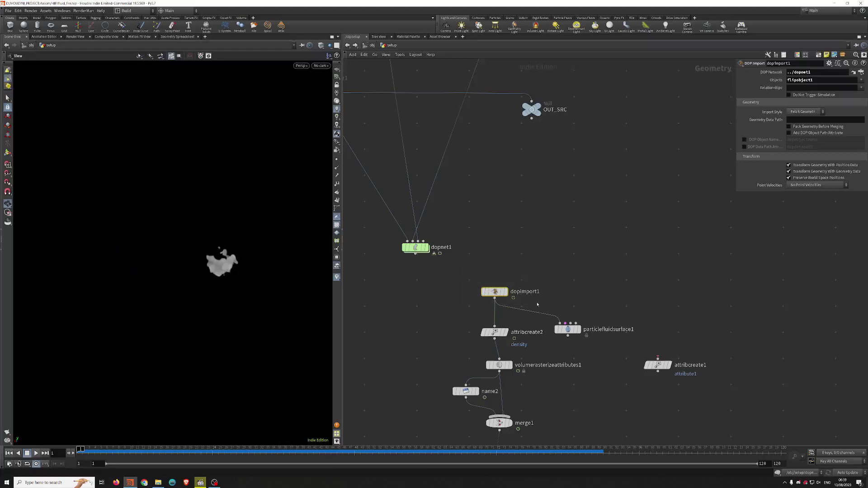
Inspect the settings of attribcreate2, volumerasterizeattributes1 and name2 in the chain below dopimport1.
scroll(532, 308, "down", 2)
left_click(480, 295)
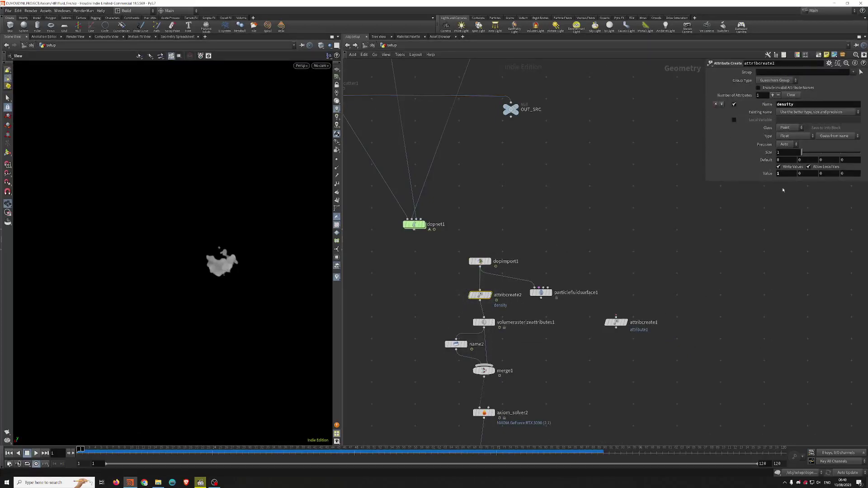
left_click(484, 322)
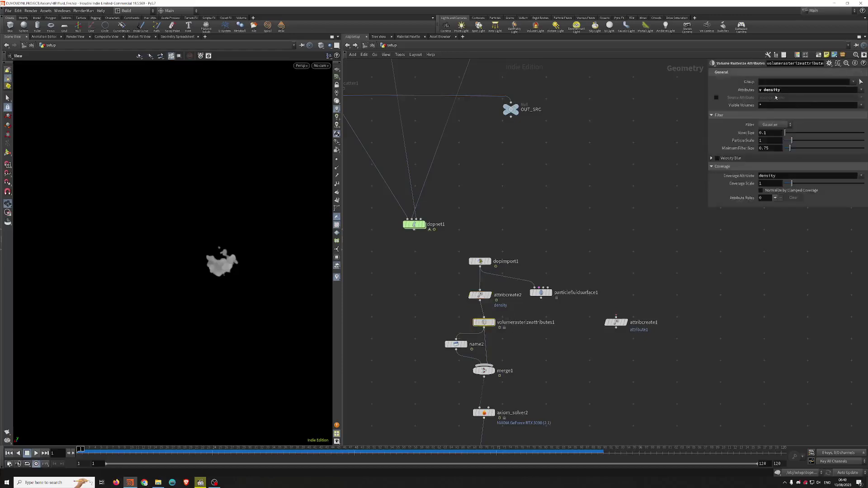
middle_click_drag(445, 407, 448, 367)
left_click(458, 304)
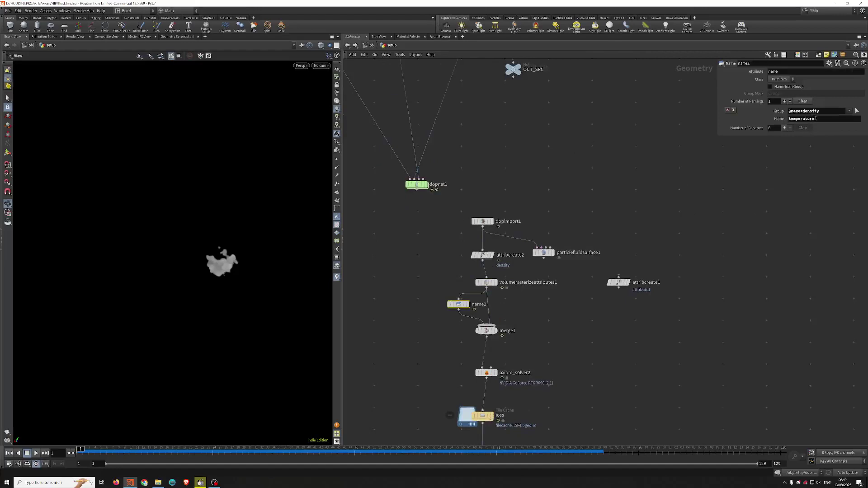
Follow the chain past merge1 and check the main settings of axiom_solver2.
middle_click_drag(518, 320, 513, 291)
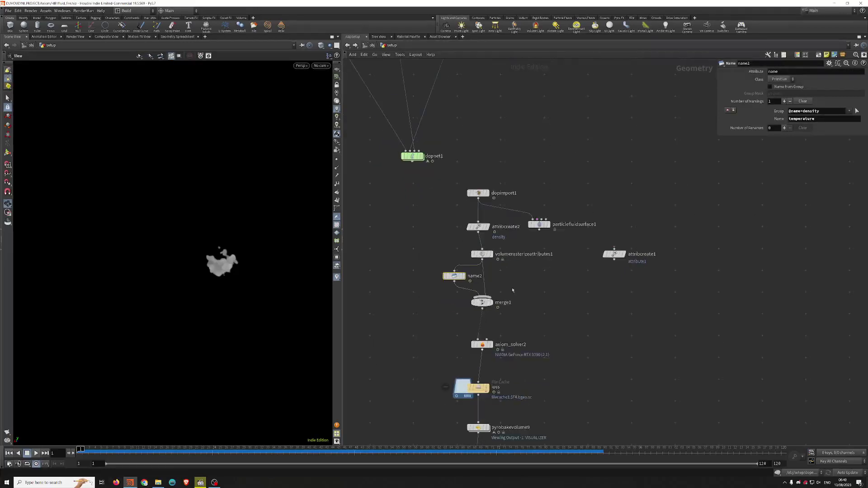
left_click_drag(522, 284, 465, 317)
middle_click_drag(535, 319, 519, 255)
left_click(513, 281)
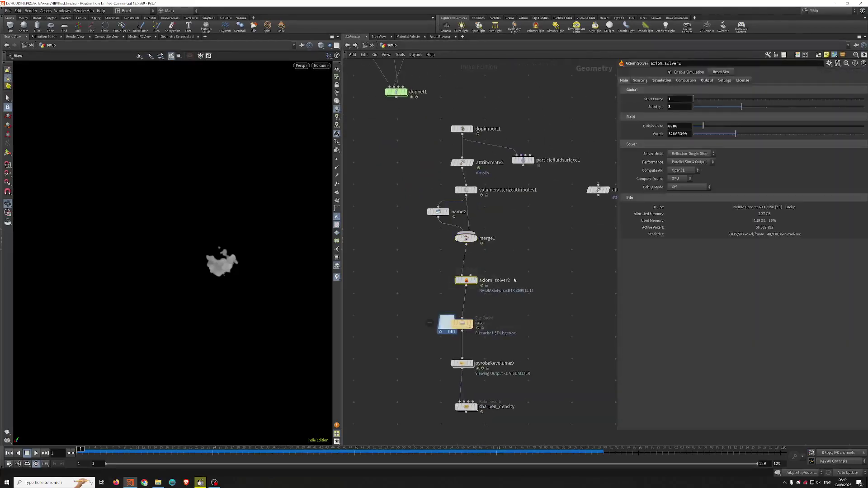
Display the file cache below axiom_solver2 and play and scrub through the cached smoke.
left_click(474, 312)
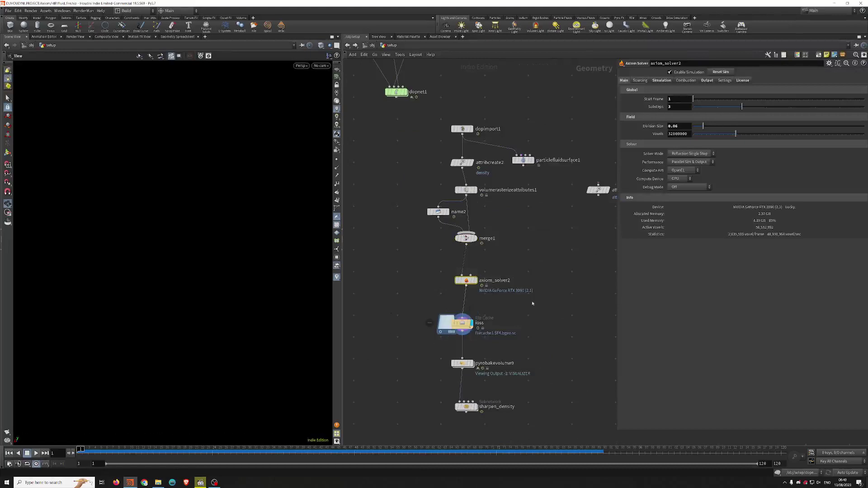
left_click(36, 453)
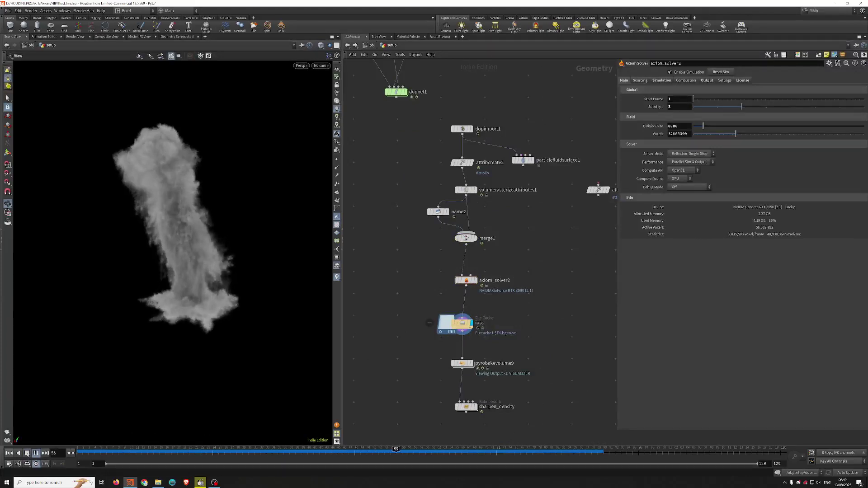
left_click(27, 453)
left_click_drag(208, 229, 252, 258)
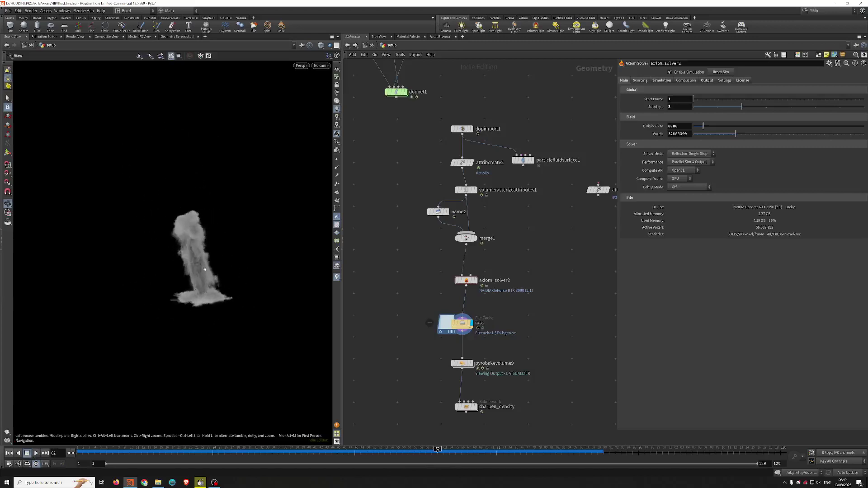
left_click_drag(80, 453, 319, 457)
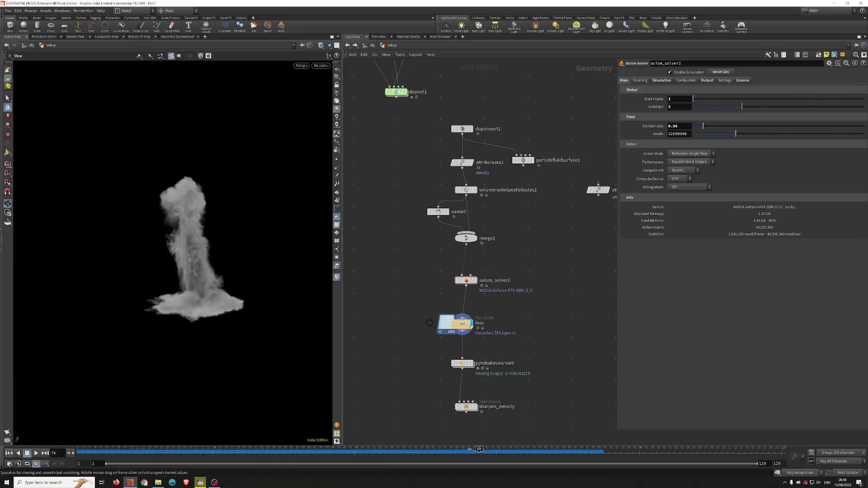
left_click(9, 453)
Display the pyro bake volume node and view the shaded fire at frame 63.
left_click(471, 363)
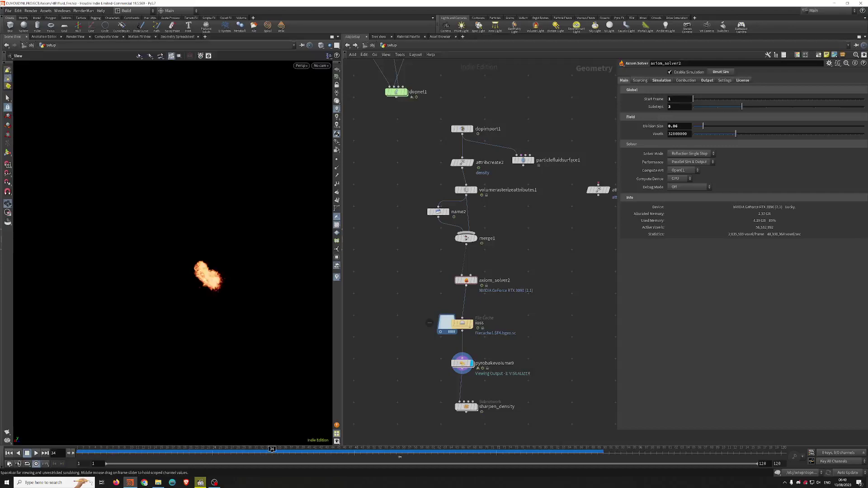
left_click(444, 453)
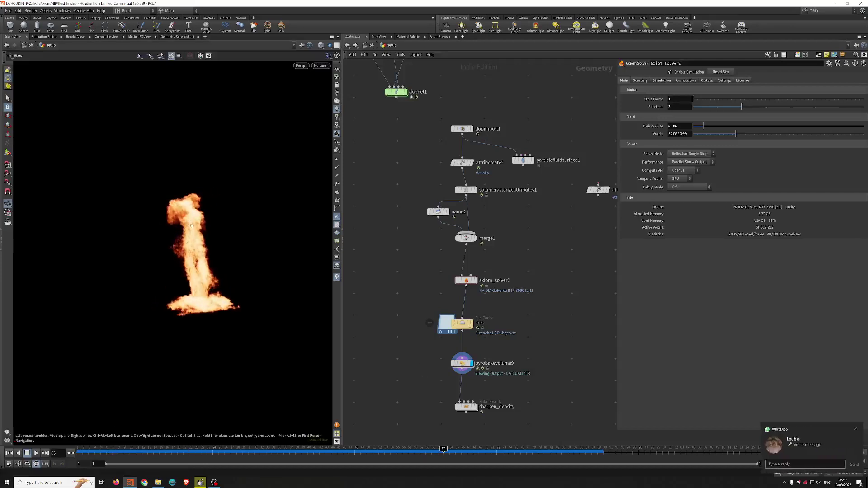
right_click_drag(192, 225, 149, 223)
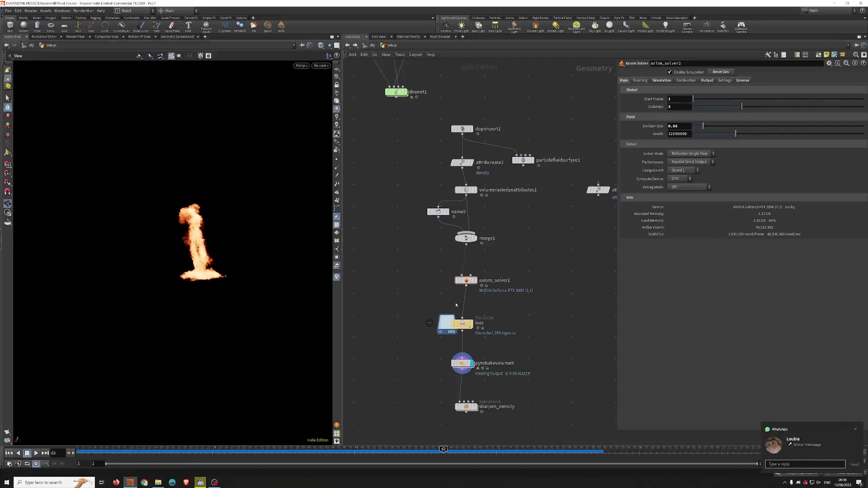
mouse_move(226, 252)
left_mouse_down()
mouse_move(179, 258)
mouse_move(222, 246)
left_mouse_up()
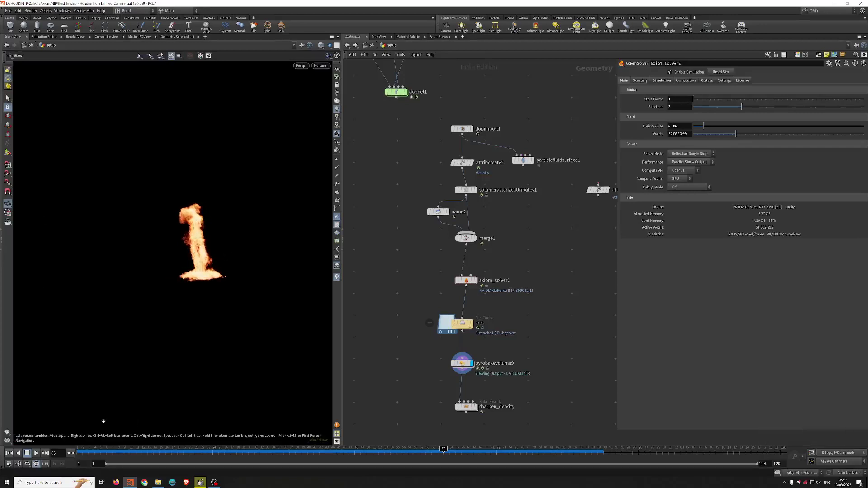